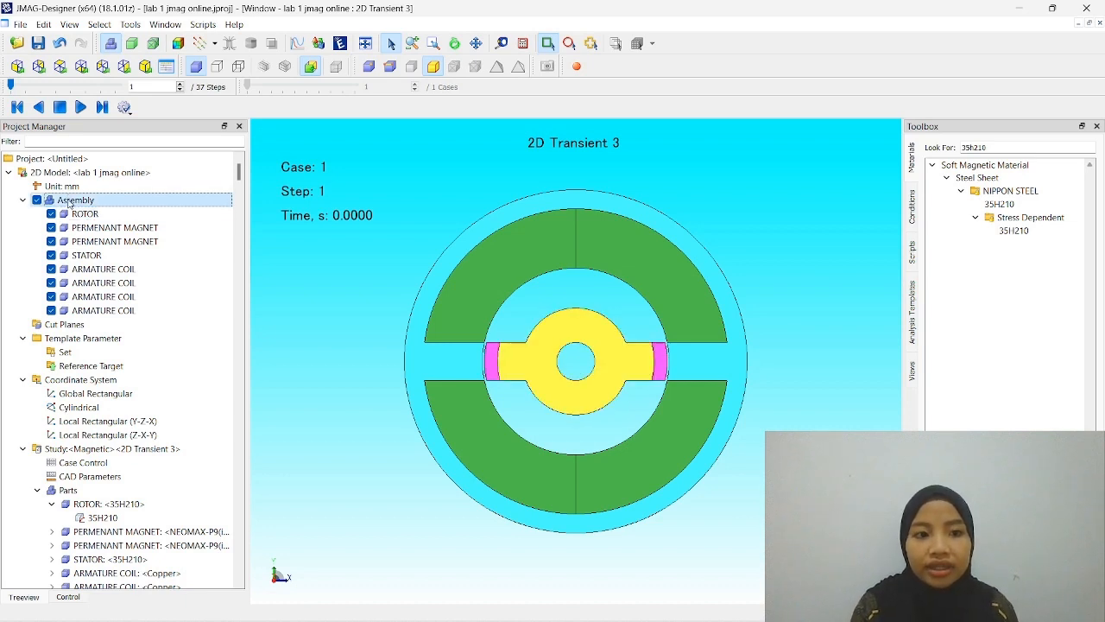
- Inspect the motor geometry and highlight the assembly's rotor, permanent magnet and armature coil parts
left_click_drag(382, 170, 771, 595)
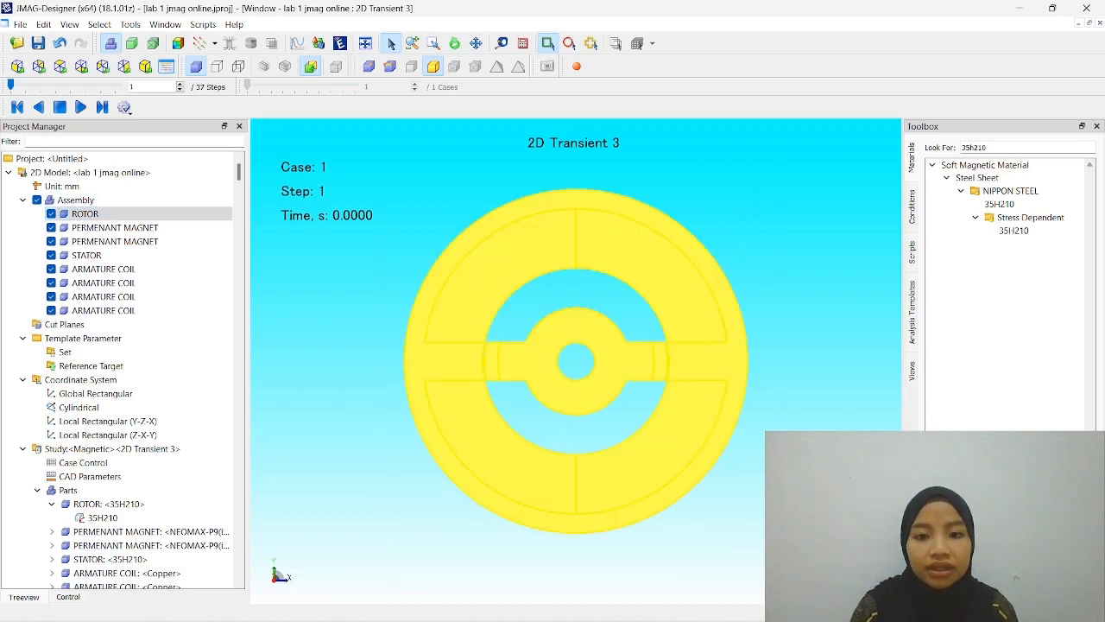
left_click(771, 595)
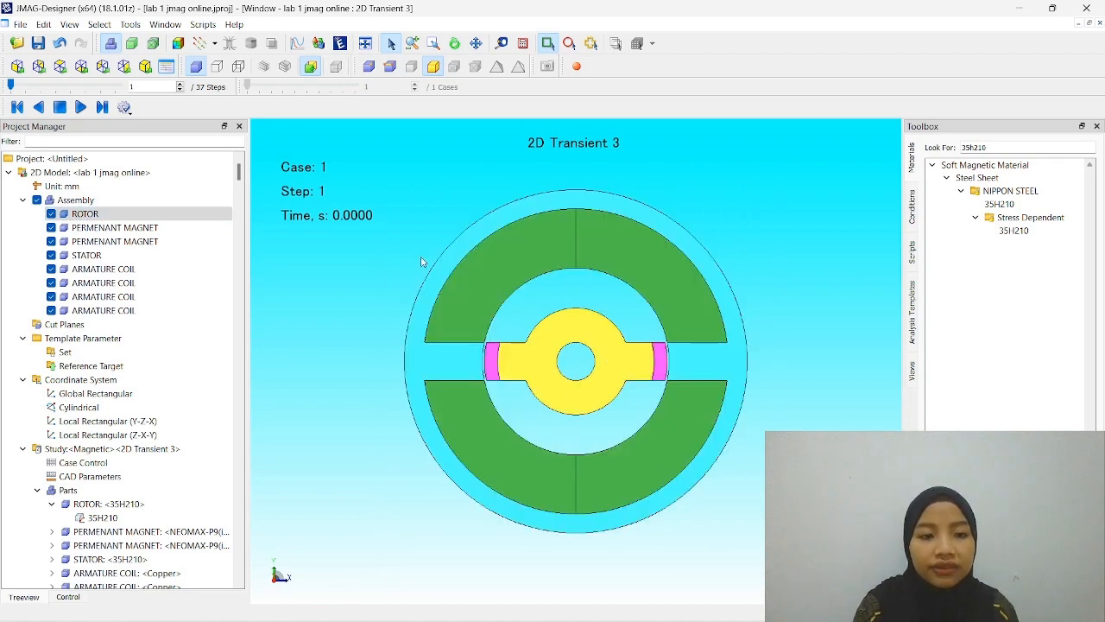
left_click(165, 216)
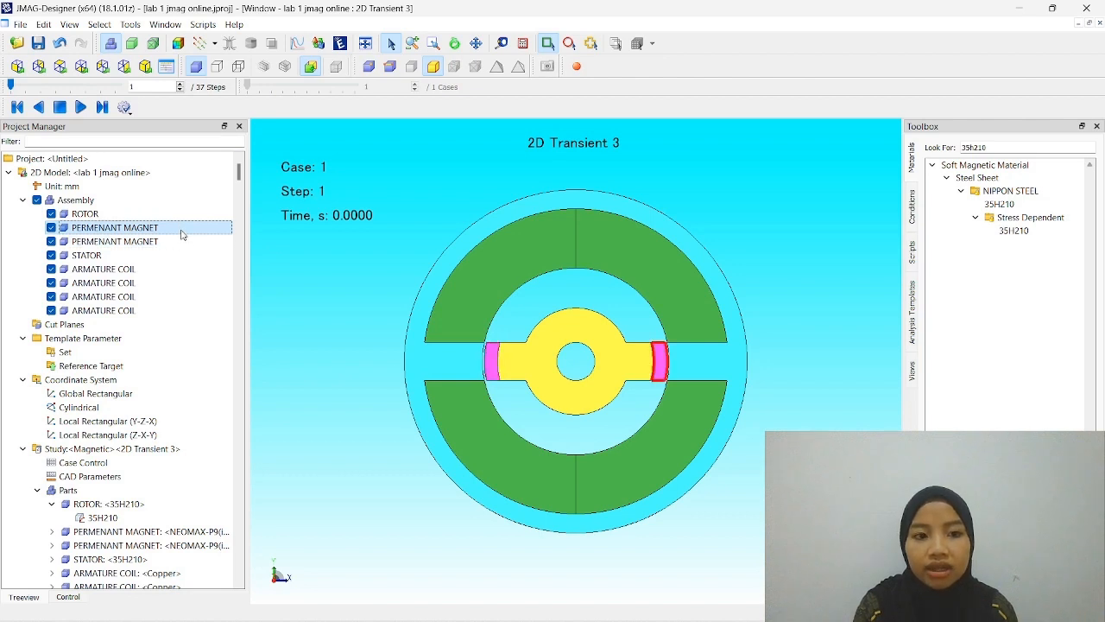
left_click(165, 229)
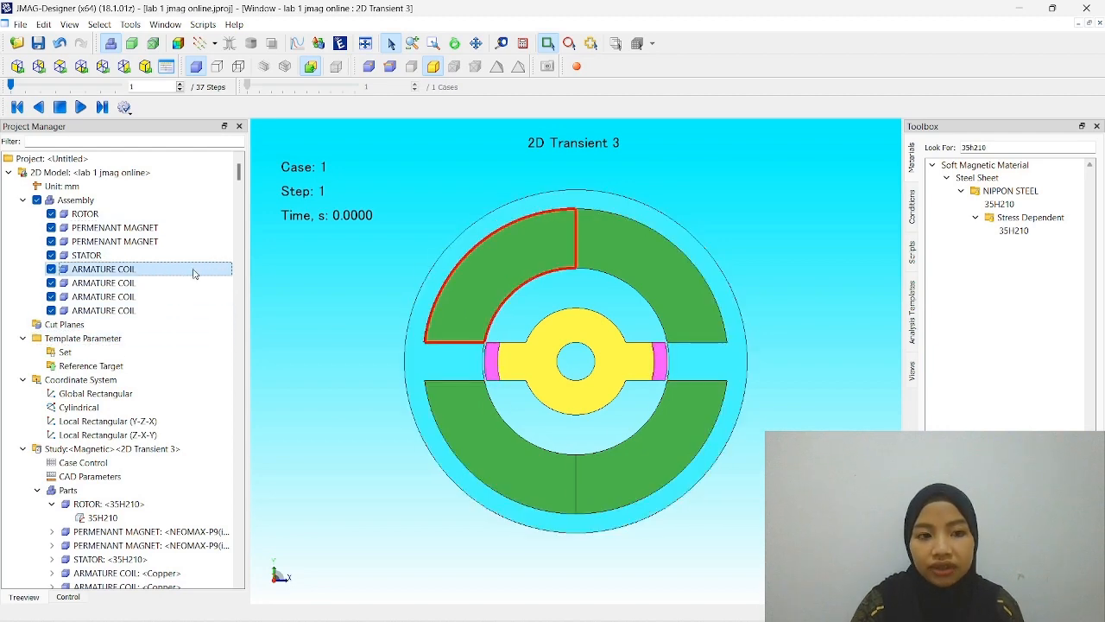
scroll(195, 274, "down", 1)
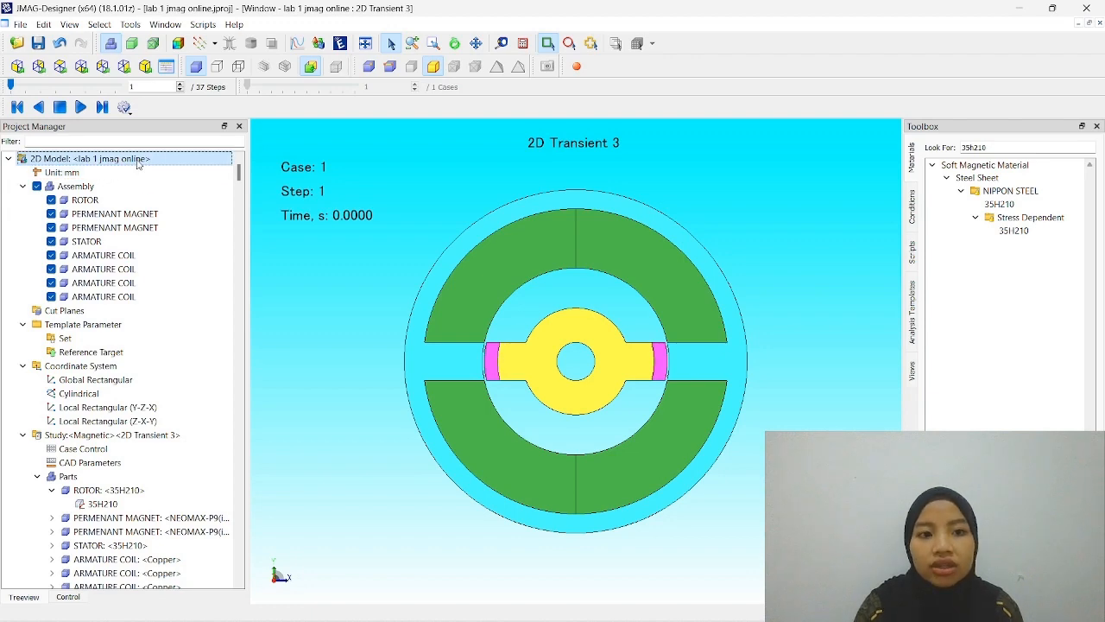
- Look at the study and template commands available for the 2D model, then dismiss them
right_click(137, 165)
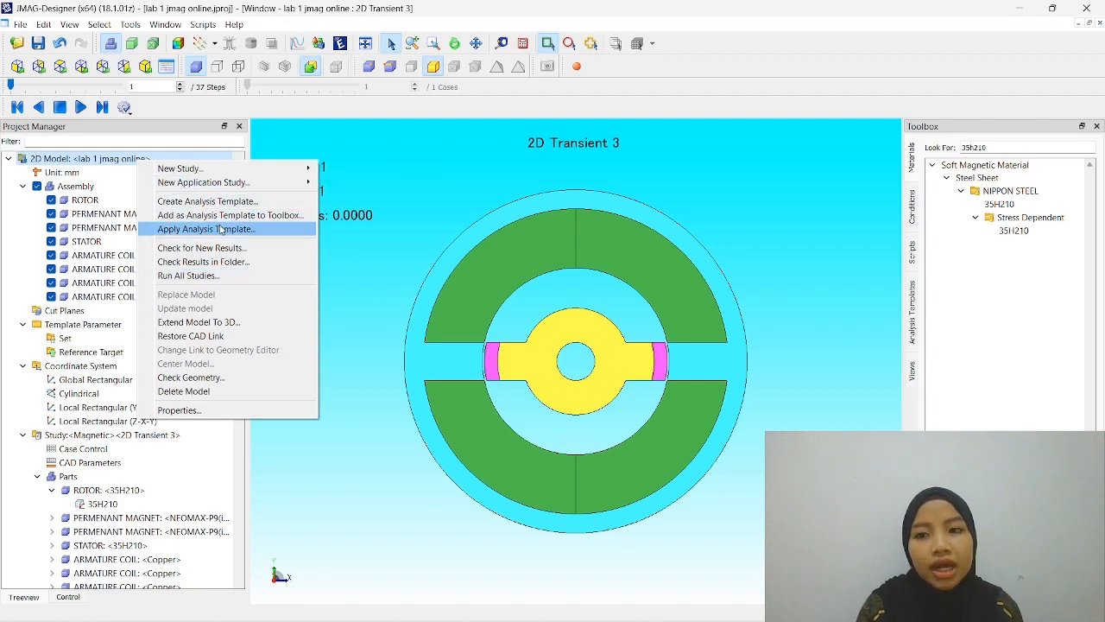
left_click(356, 254)
scroll(156, 409, "down", 3)
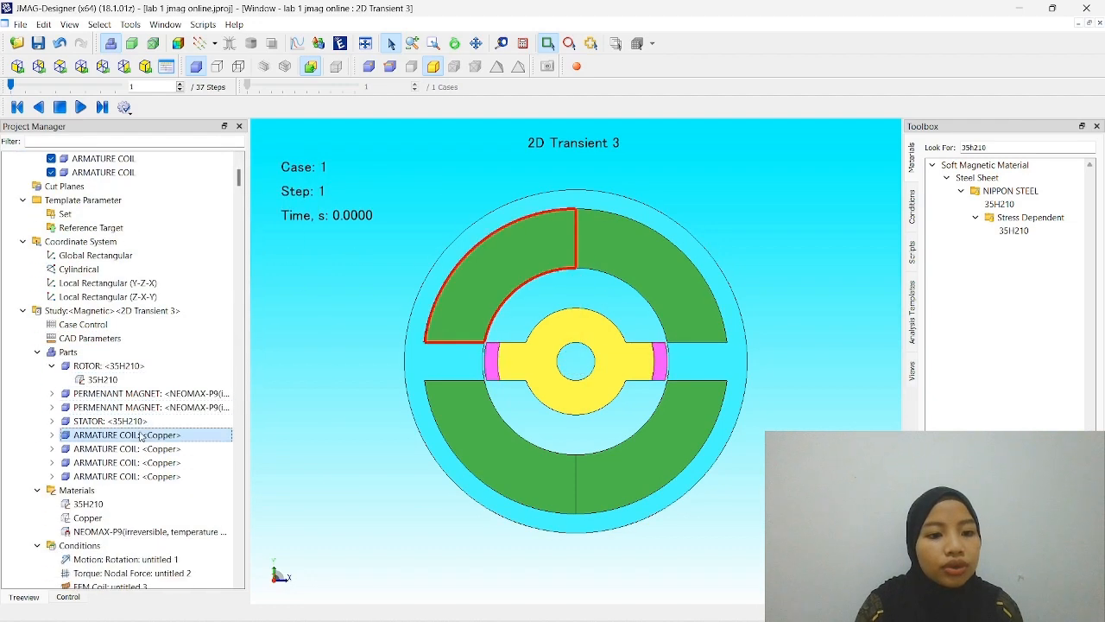
- Highlight the first permanent magnet in the study's parts, inspect the whole motor geometry up close, and clear the selection
left_click(129, 393)
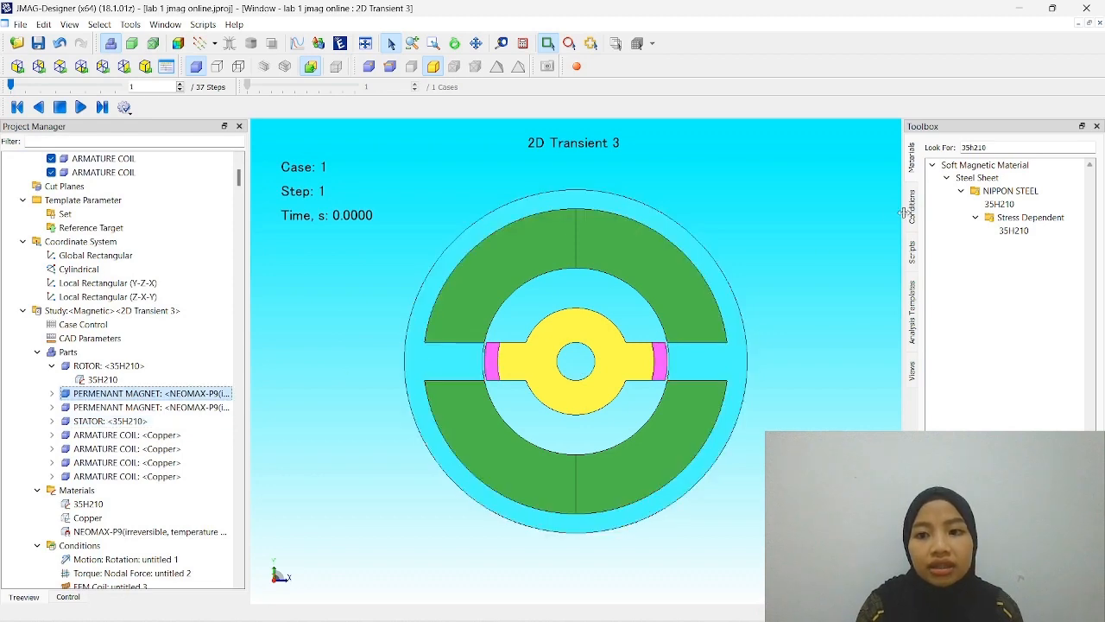
scroll(519, 253, "down", 1)
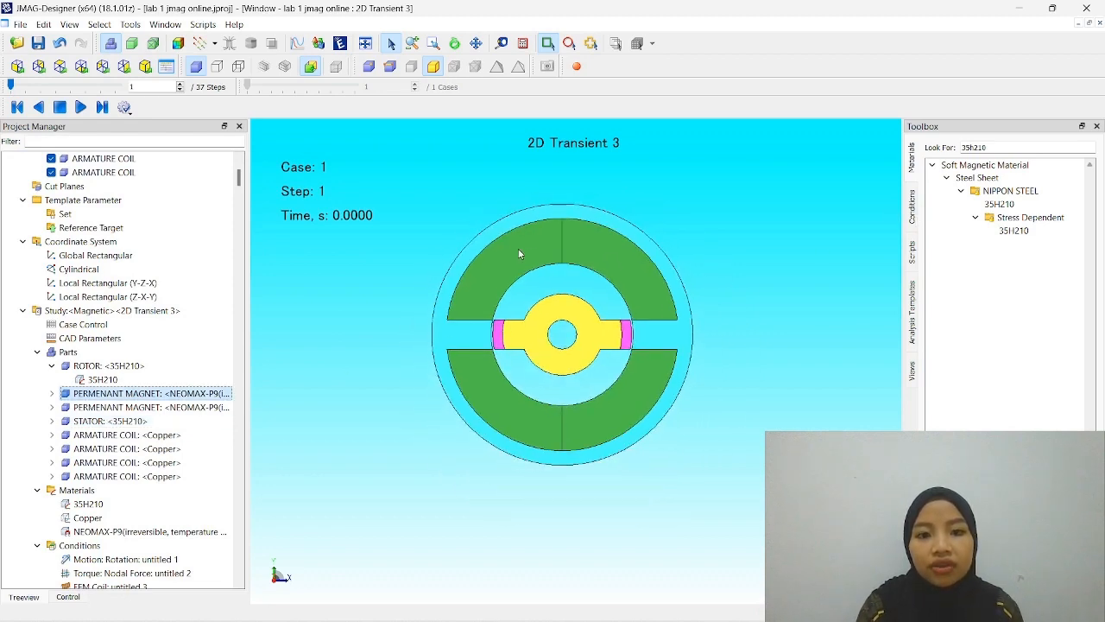
scroll(496, 273, "up", 2)
scroll(496, 273, "down", 1)
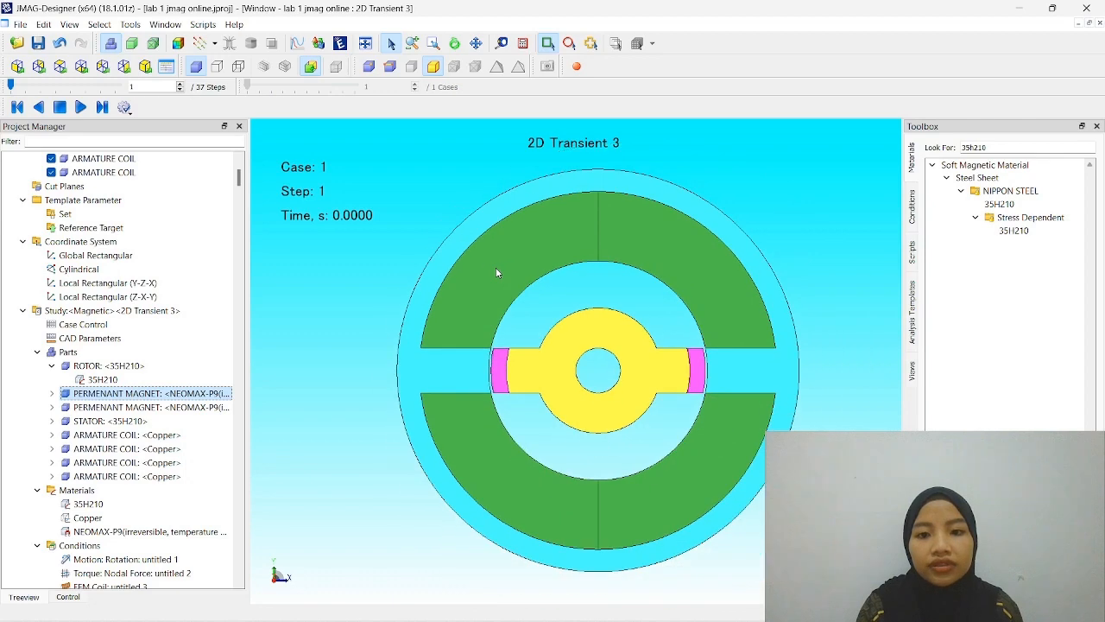
left_click_drag(400, 175, 815, 580)
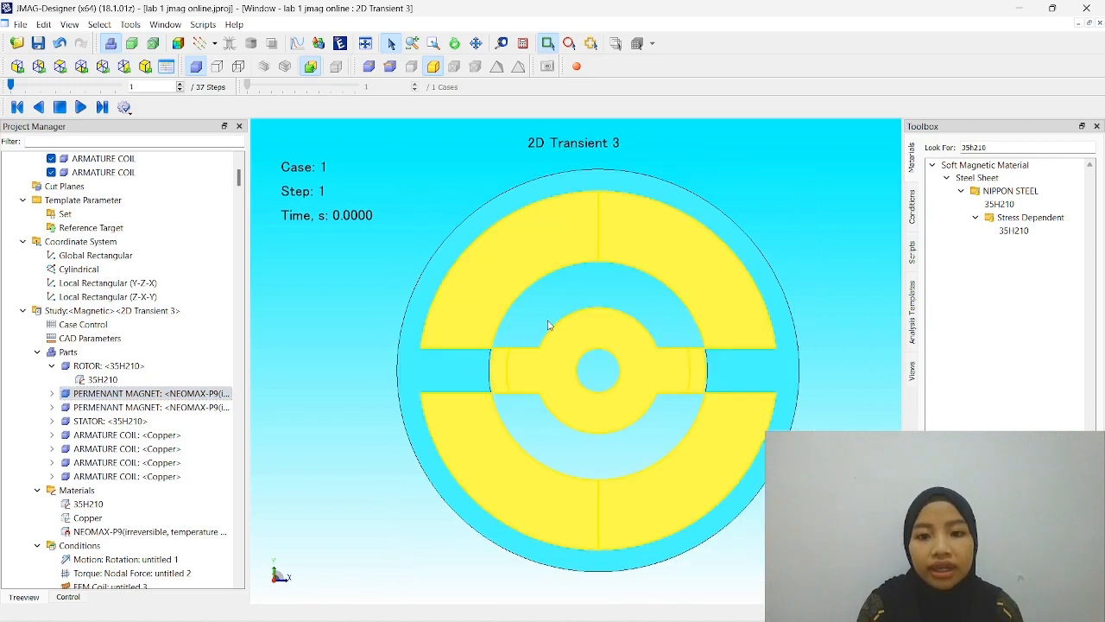
left_click(345, 296)
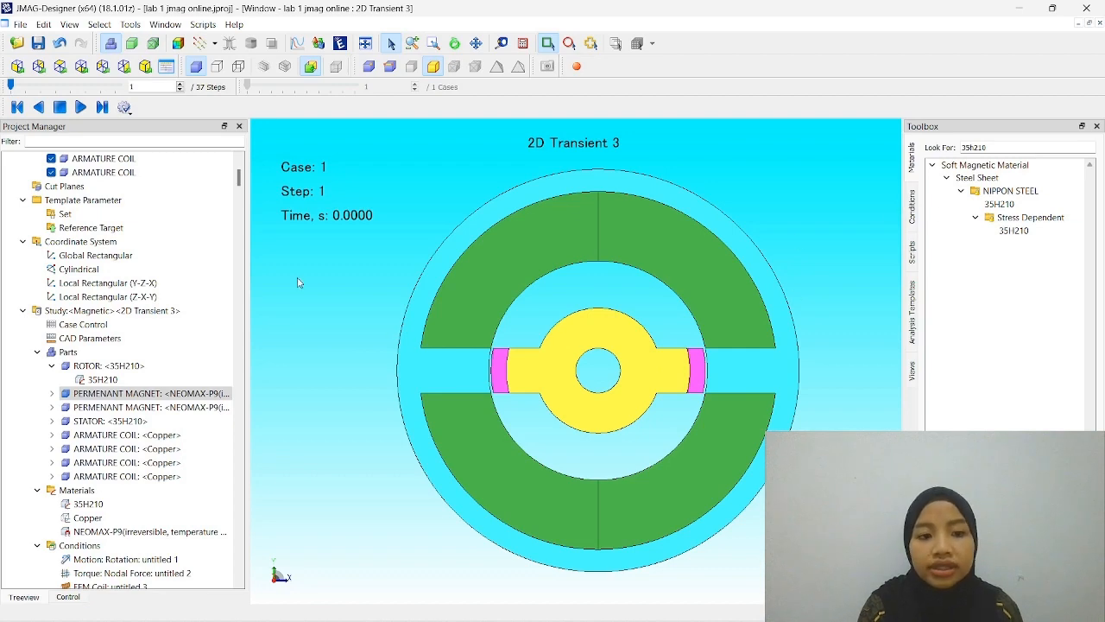
- Check the materials assigned to the rotor, both permanent magnets and the stator in the 2D Transient 3 study
left_click(189, 421)
left_click(169, 394)
left_click(152, 367)
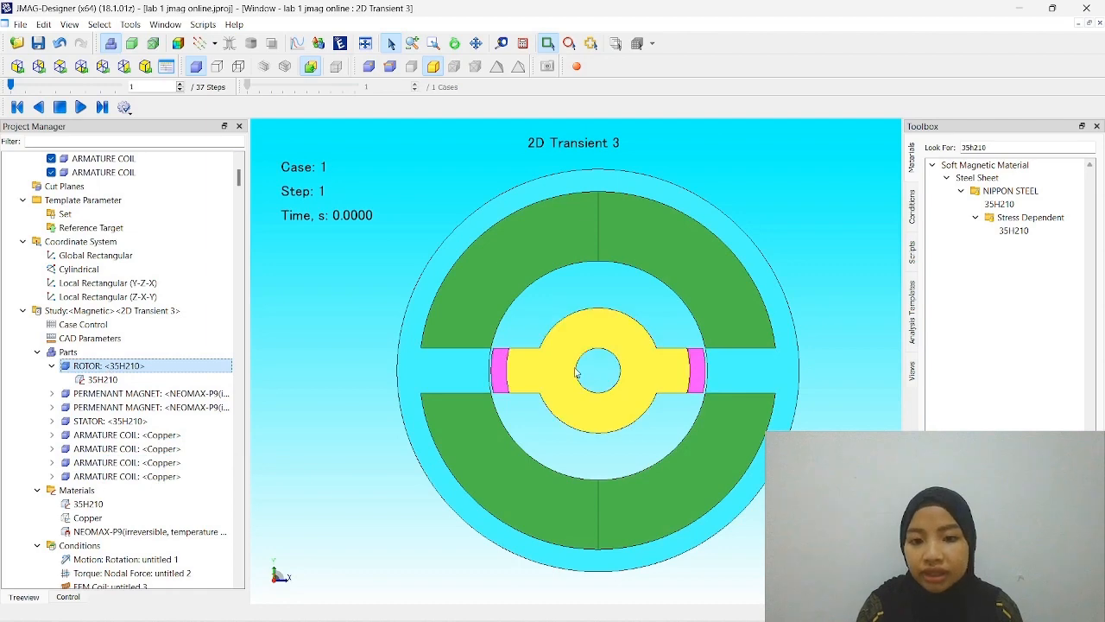
left_click(115, 367)
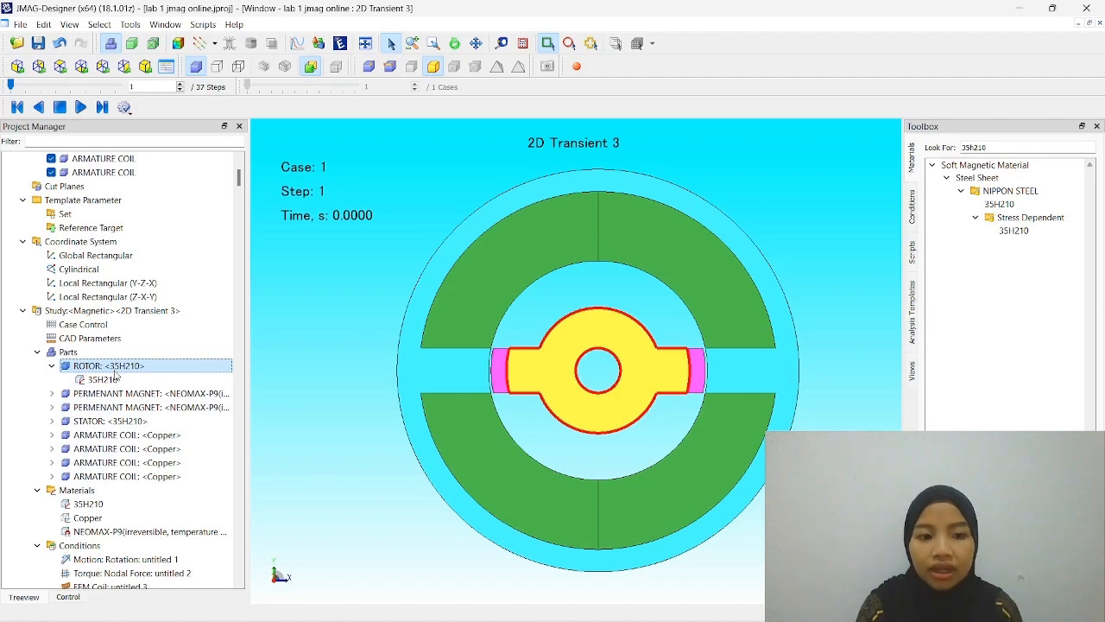
left_click(127, 395)
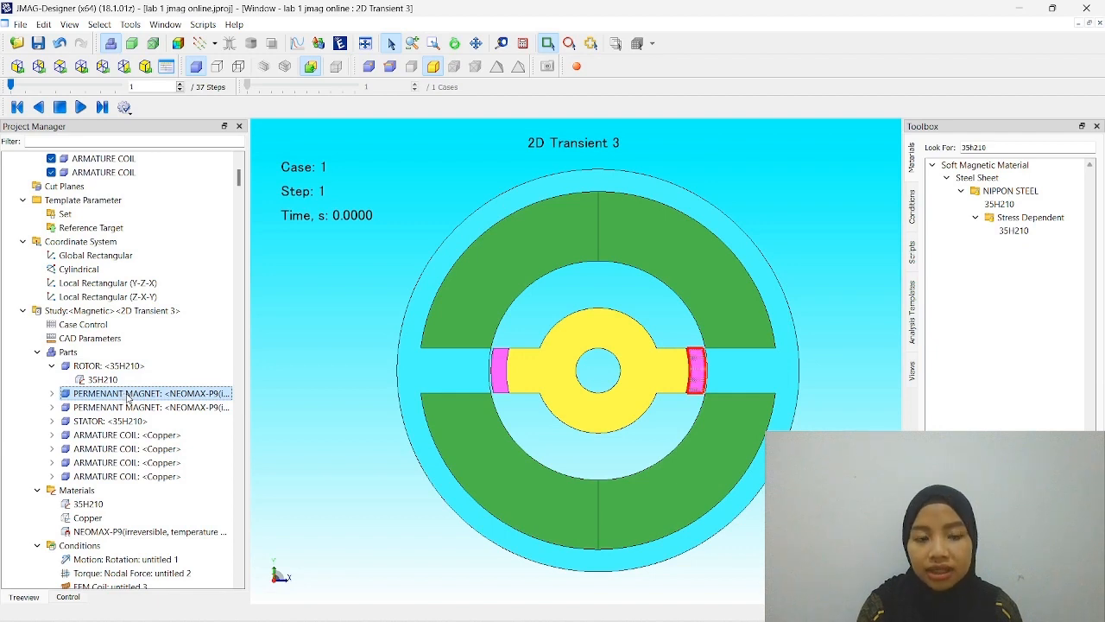
left_click(132, 406)
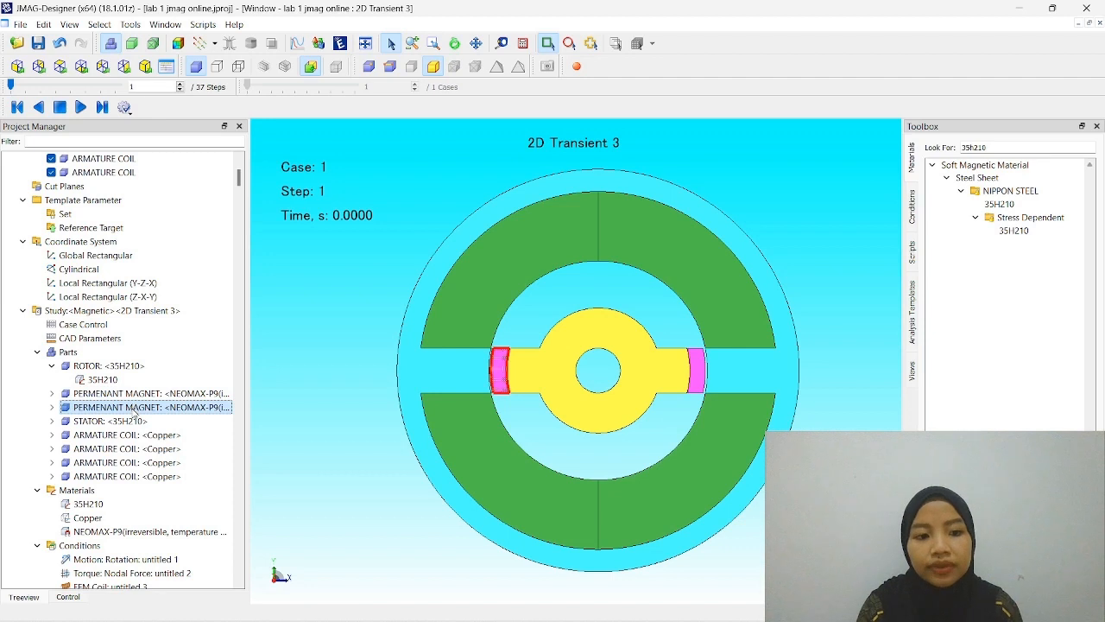
left_click(136, 421)
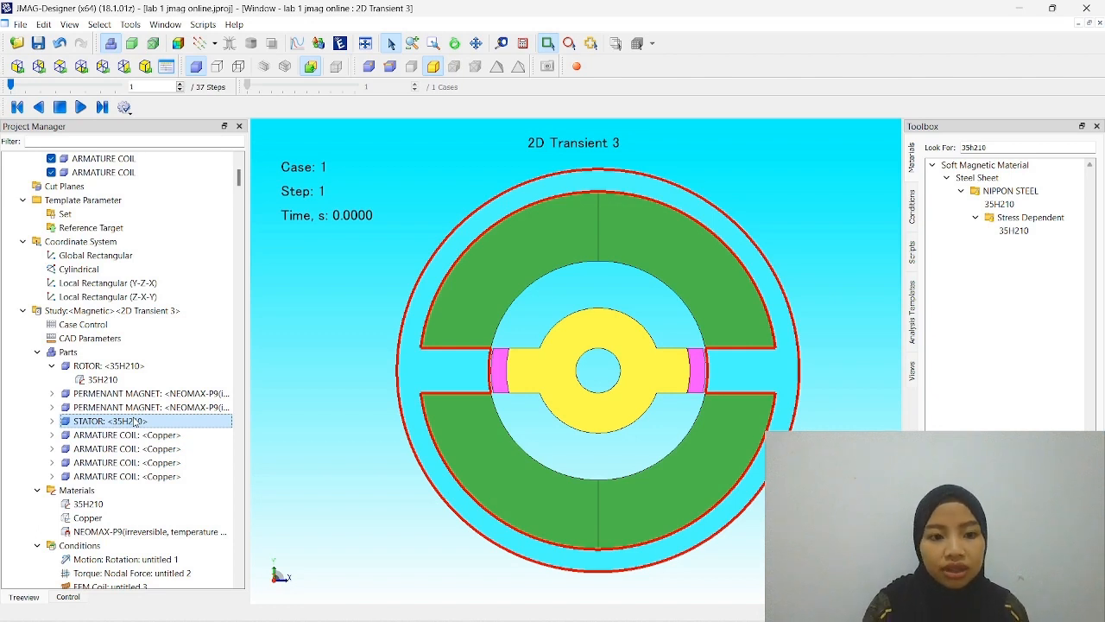
- Check the material and location of each of the four armature coils in the study's parts
left_click(137, 435)
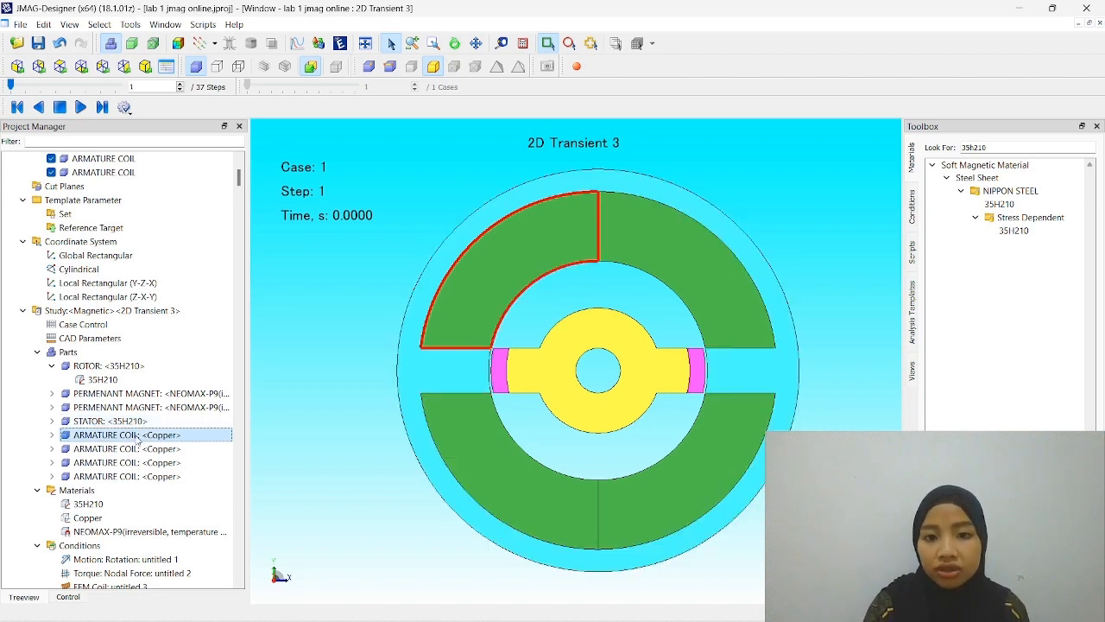
left_click(139, 448)
left_click(142, 462)
left_click(147, 475)
left_click(149, 462)
left_click(147, 450)
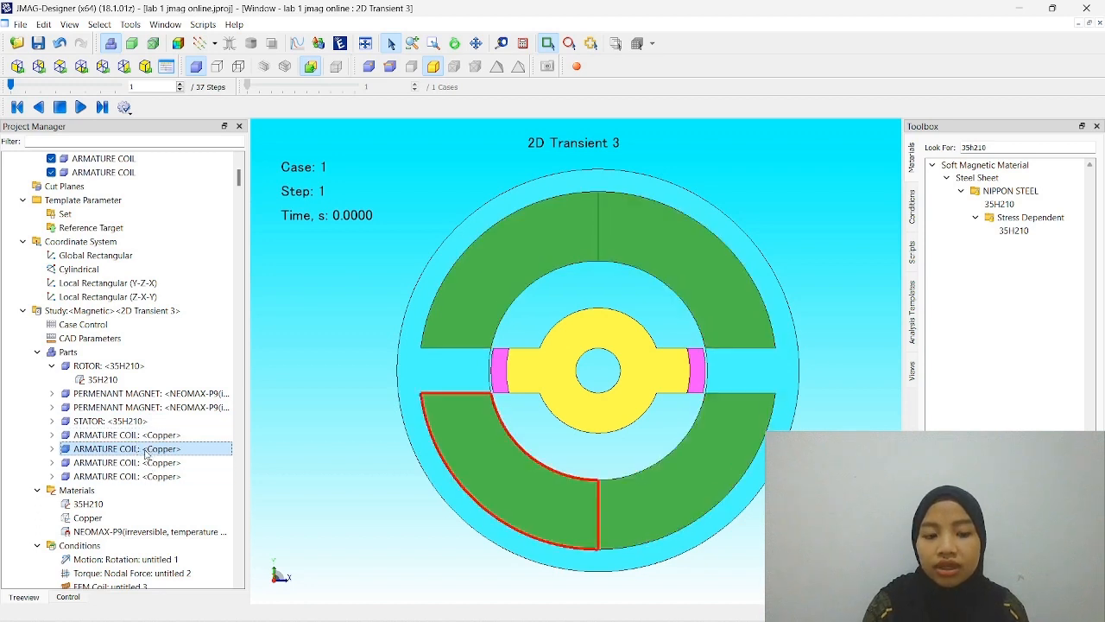
scroll(144, 450, "down", 1)
left_click(144, 450)
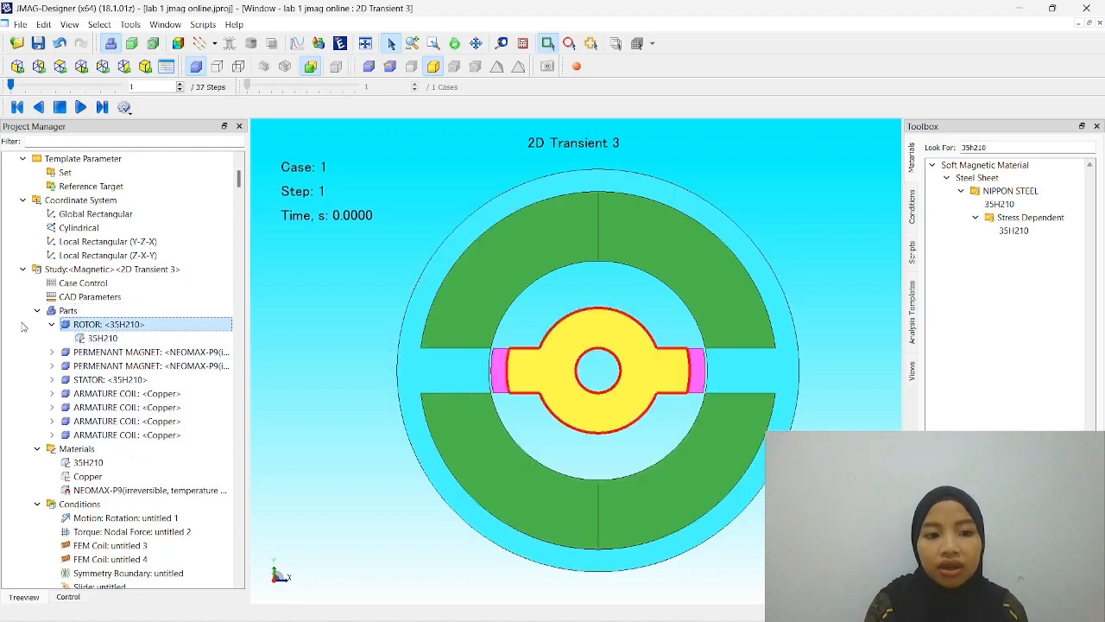
- Review the Motion: Rotation condition, highlighting the rotor and both permanent magnets in the model, and accept its settings
left_click_drag(370, 148, 301, 293)
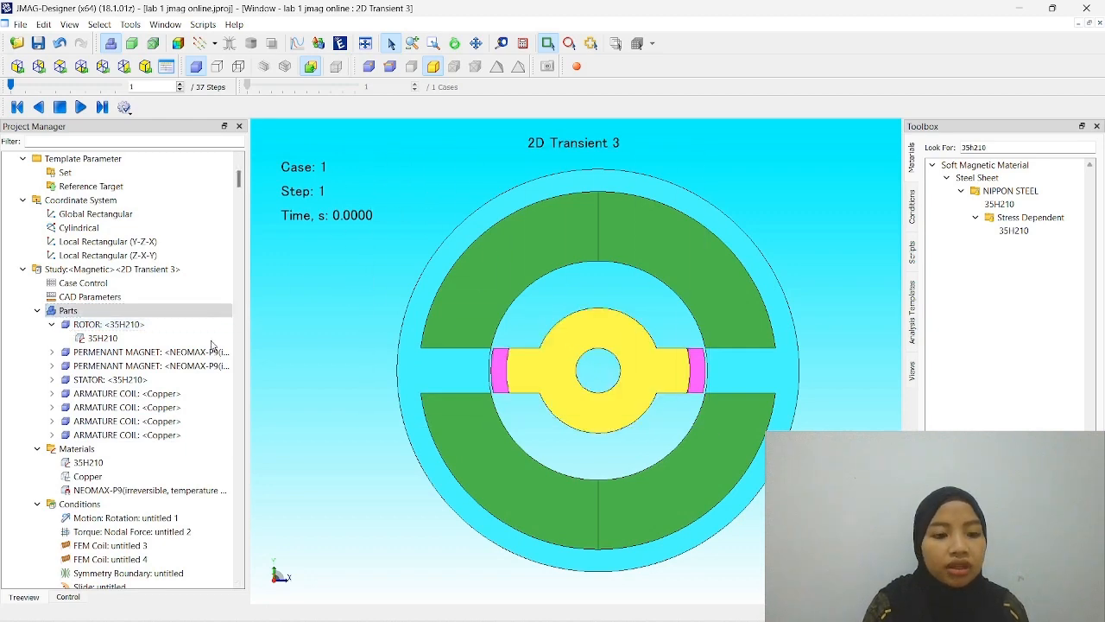
scroll(138, 397, "down", 3)
left_click(143, 407)
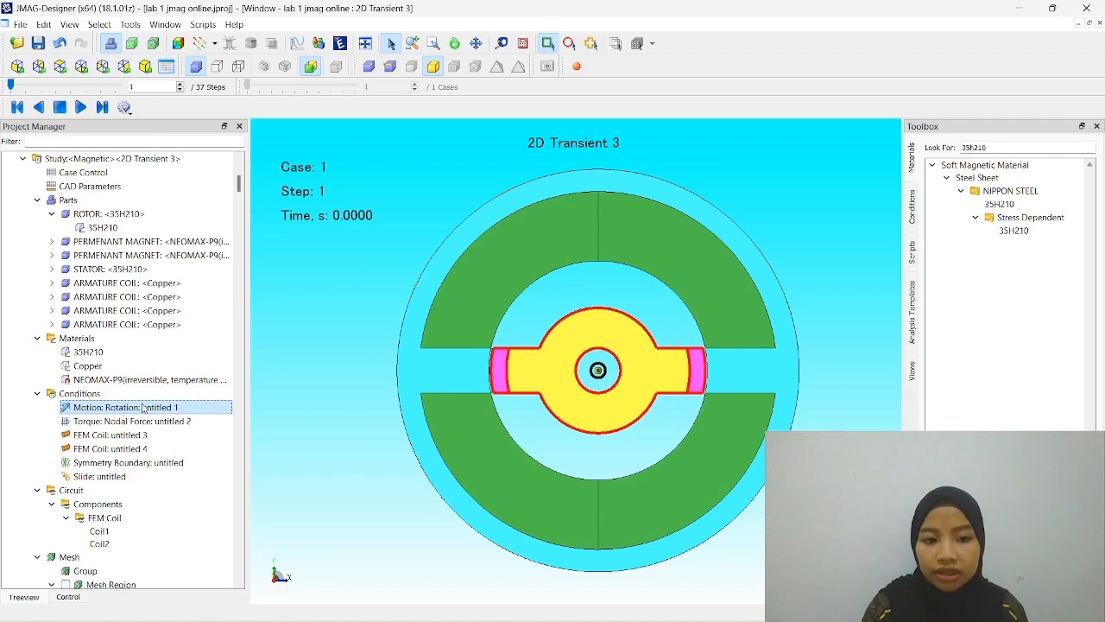
double_click(144, 407)
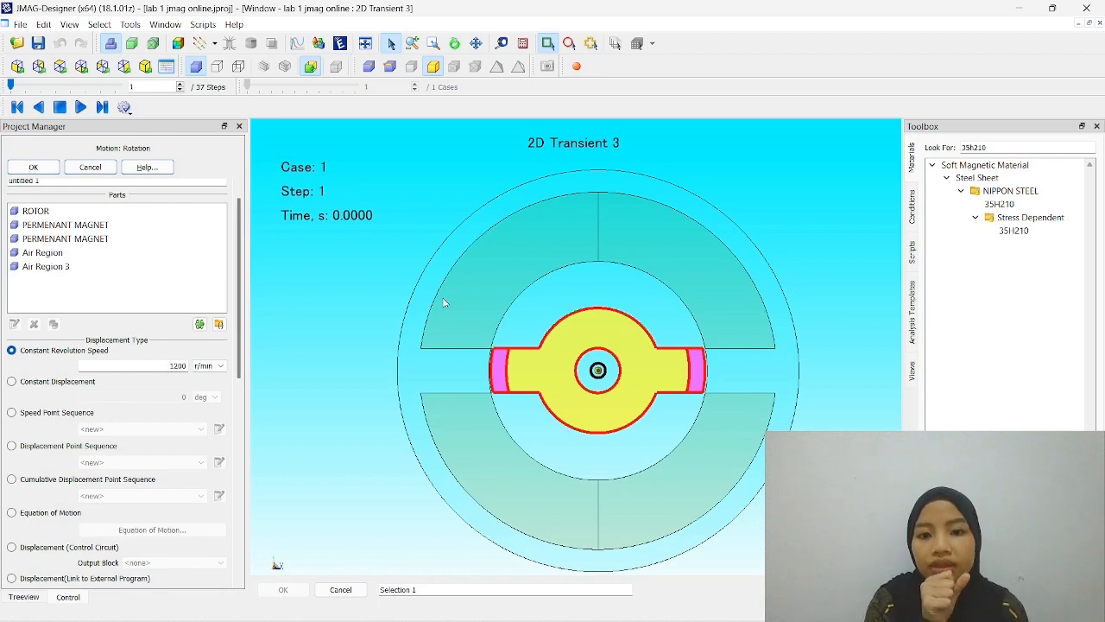
left_click(555, 361)
left_click(498, 376)
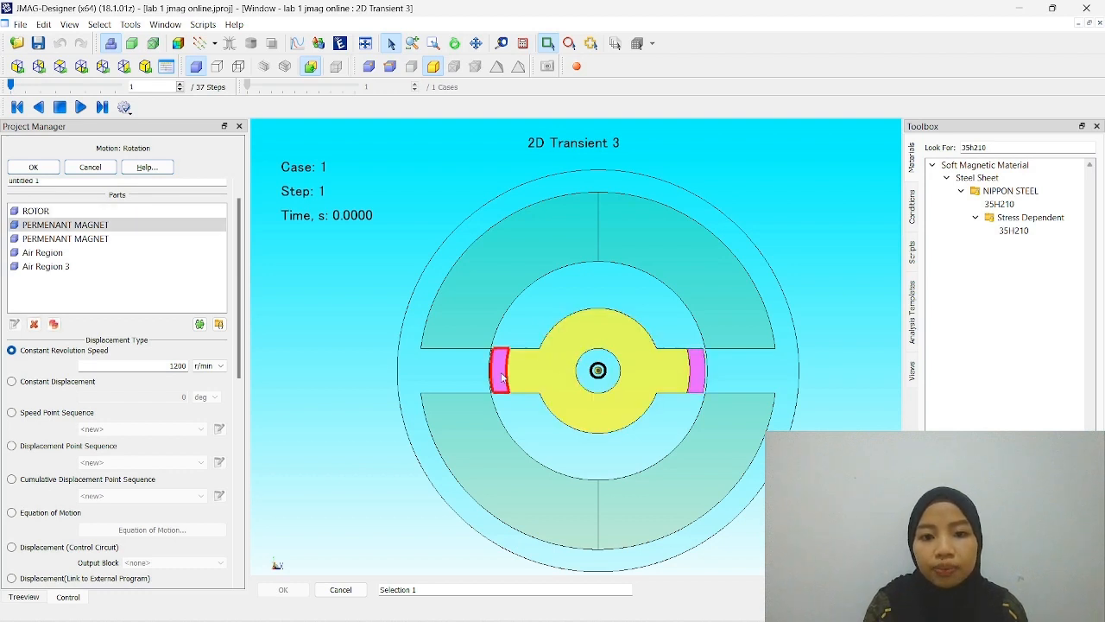
left_click(697, 377)
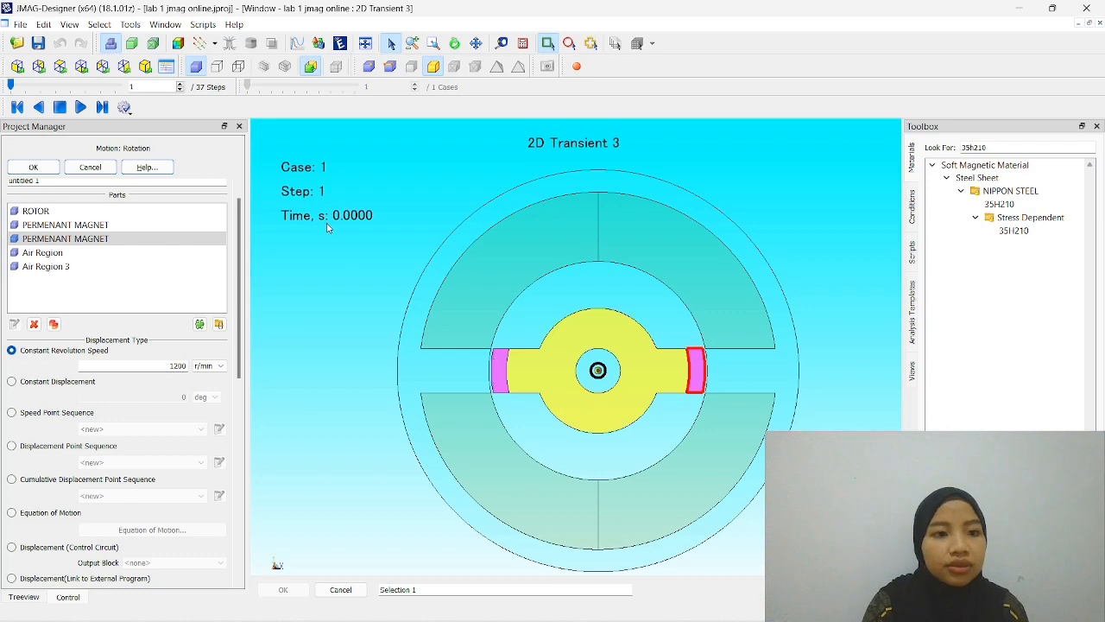
left_click(35, 167)
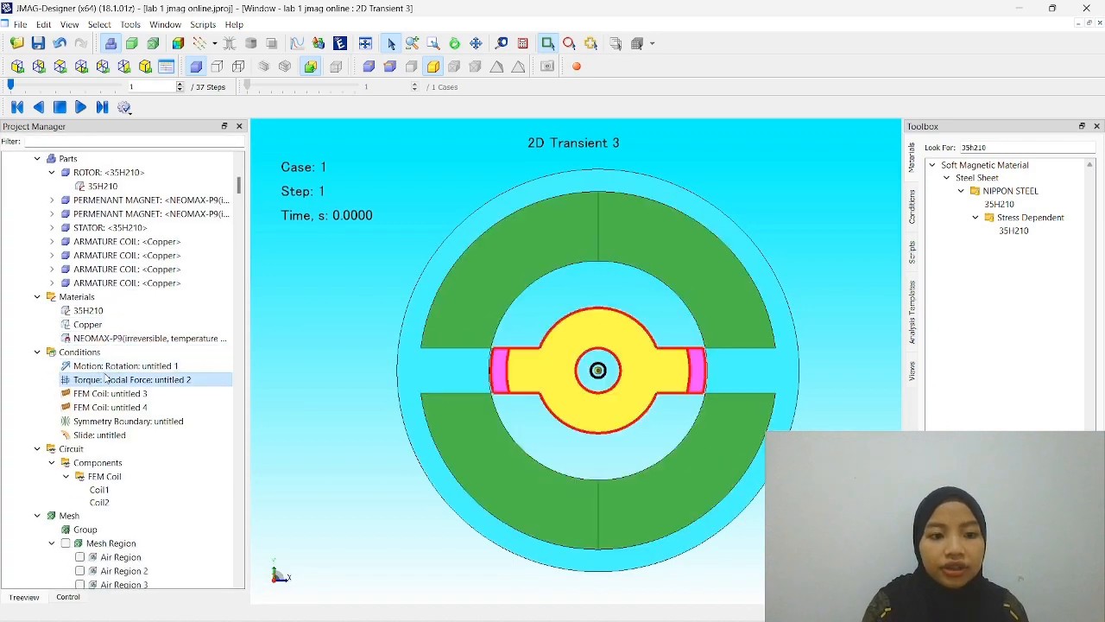
- Review the target parts and rotation axis of the Torque: Nodal Force condition and accept its settings
double_click(103, 380)
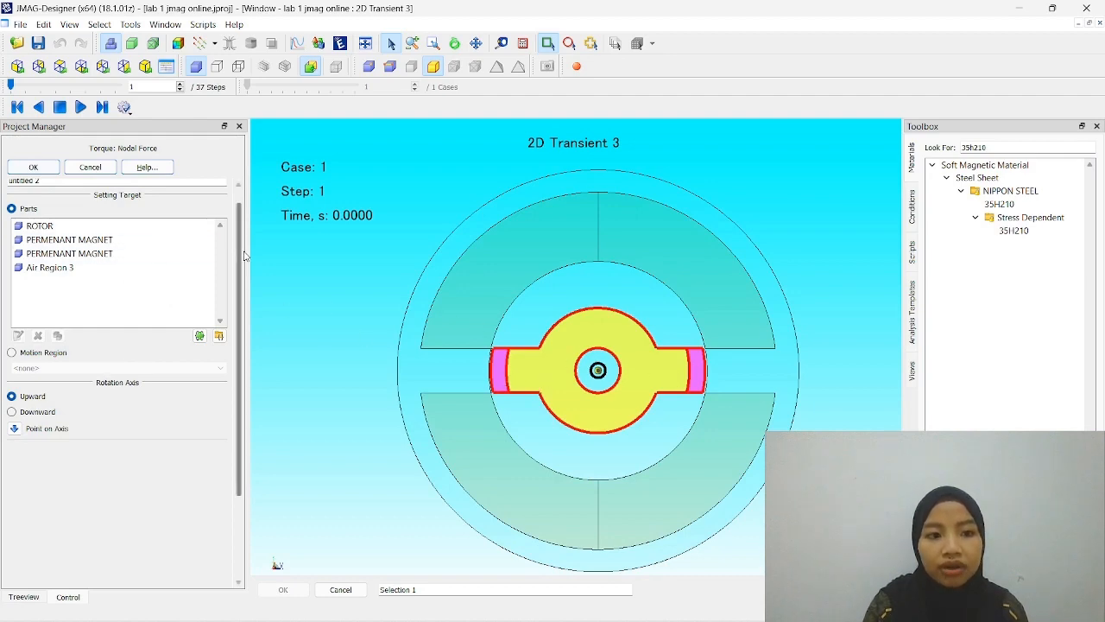
left_click(33, 167)
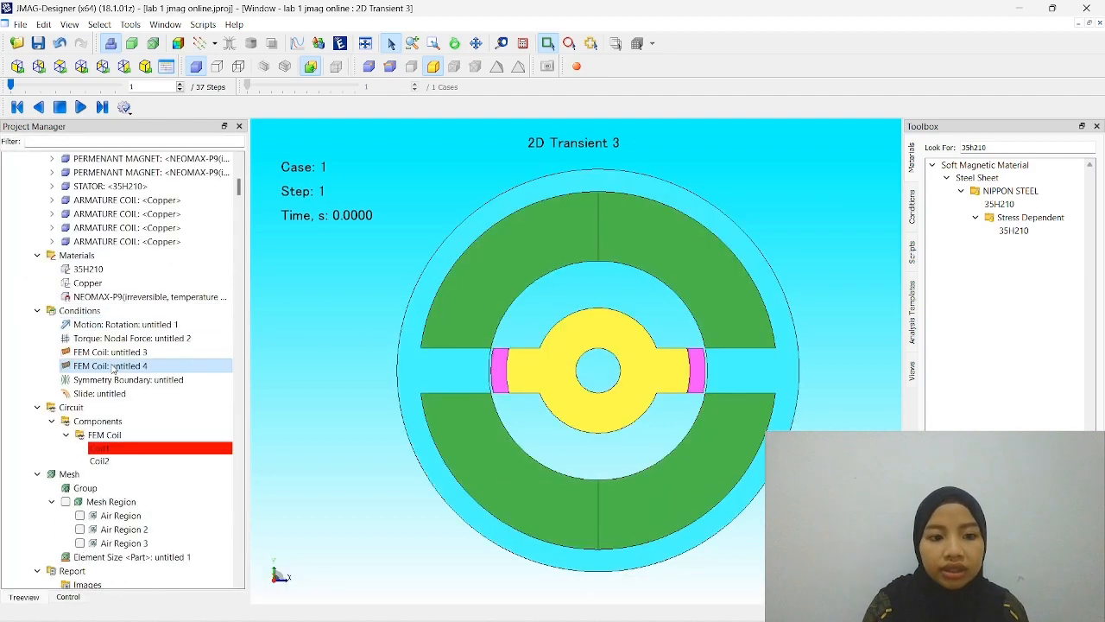
- Review the FEM Coil conditions untitled 3 and untitled 4, including Coil Set 2 of untitled 3, and accept both
scroll(112, 367, "down", 2)
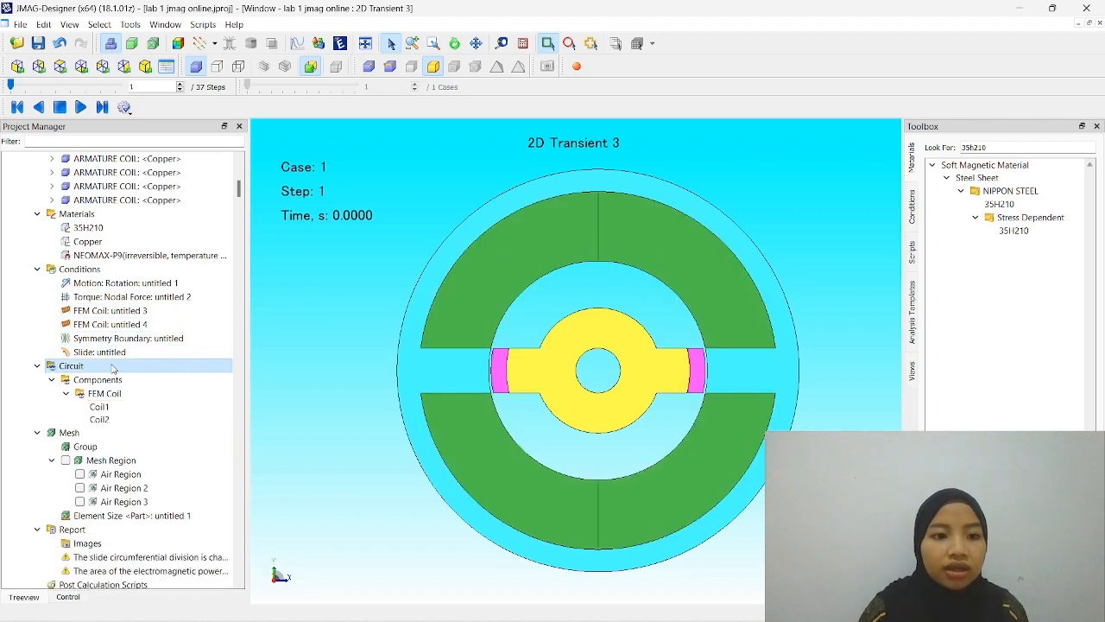
double_click(110, 311)
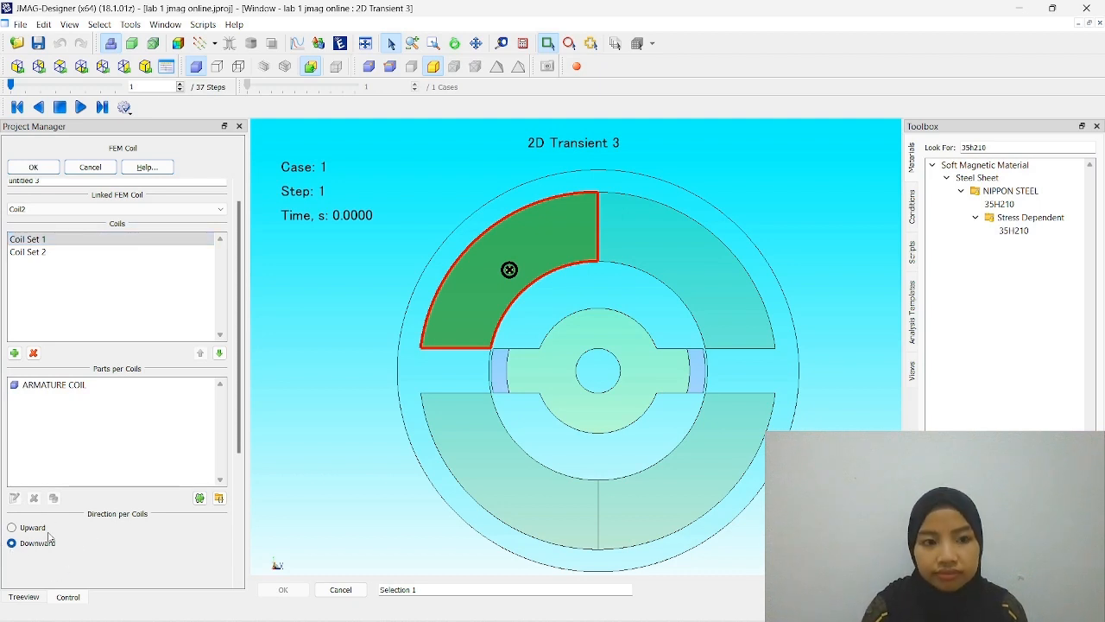
left_click(108, 260)
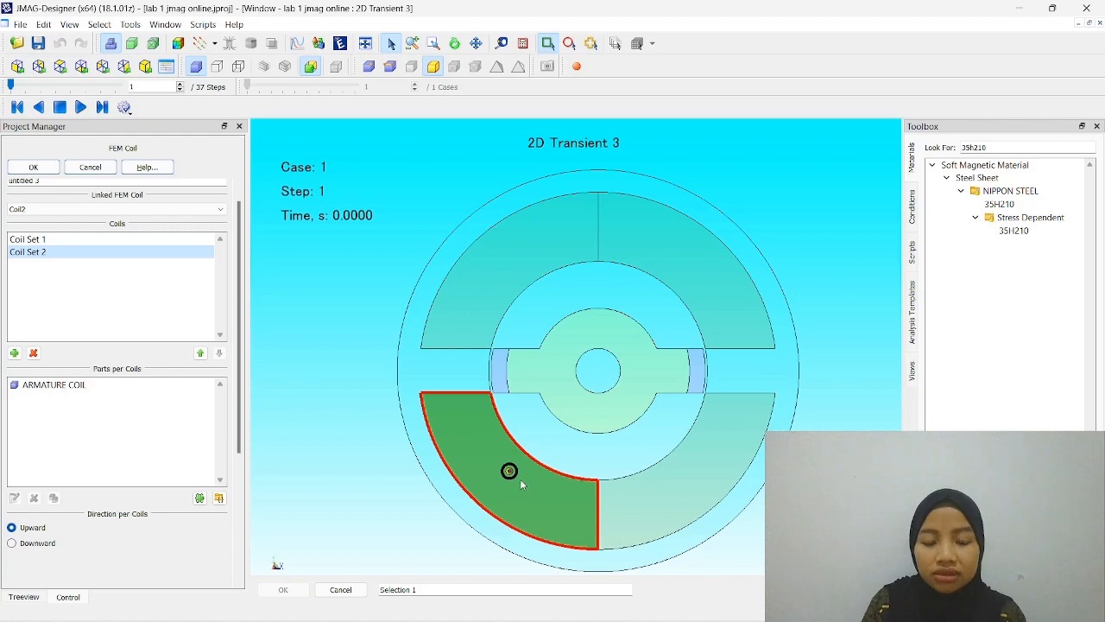
left_click(20, 166)
scroll(172, 415, "down", 2)
left_click(200, 436)
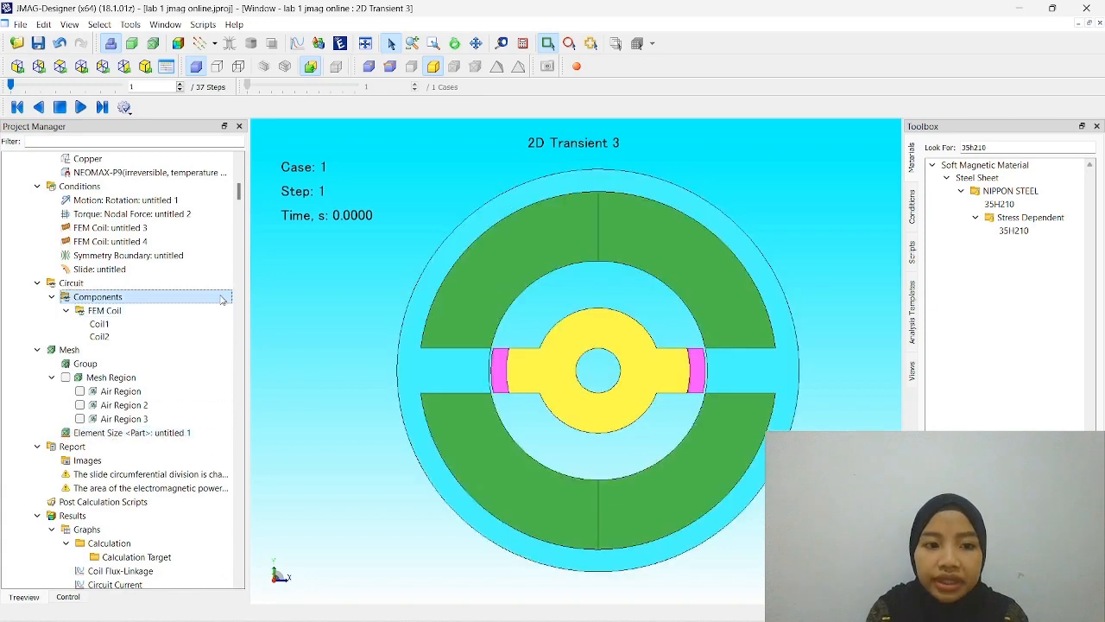
double_click(193, 245)
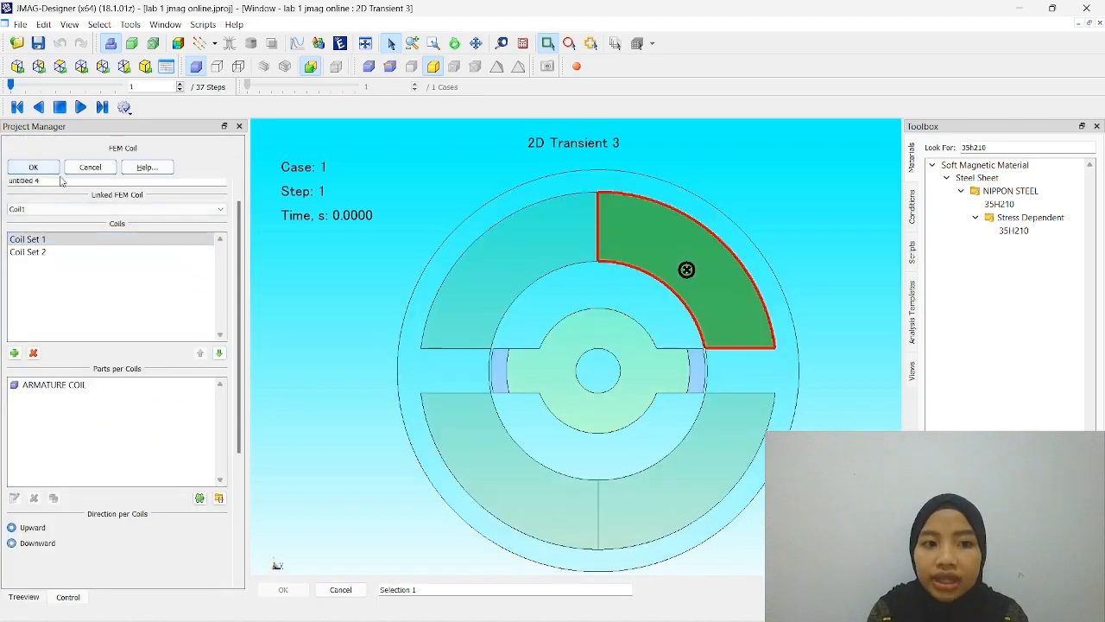
left_click(26, 167)
- Look over the circuit's FEM coil components and the mesh region entries of the study
left_click(95, 311)
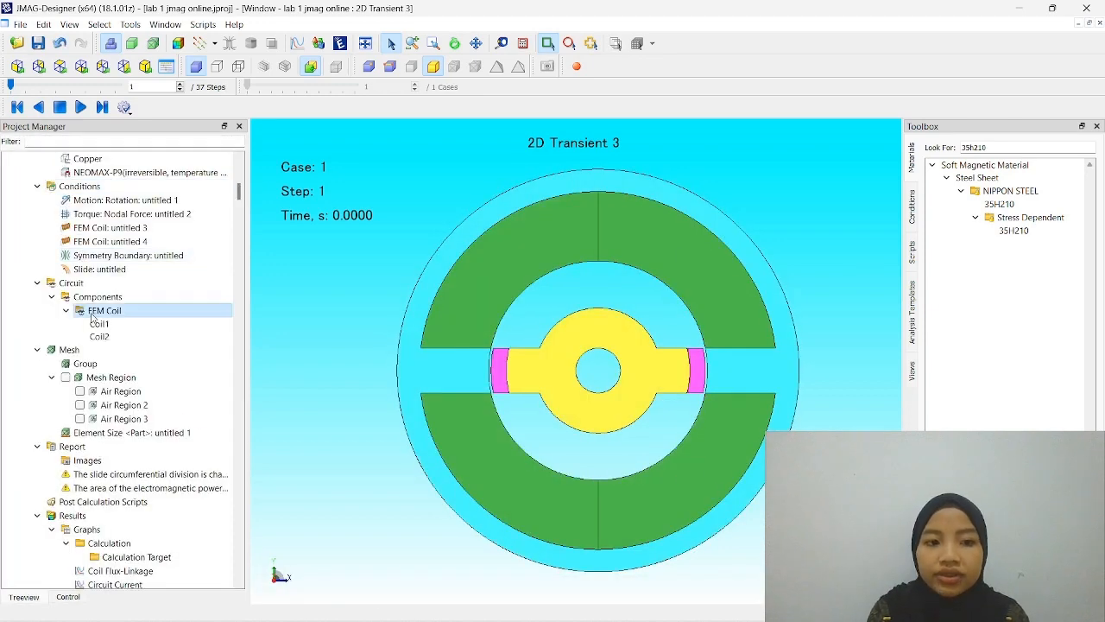
scroll(92, 316, "down", 1)
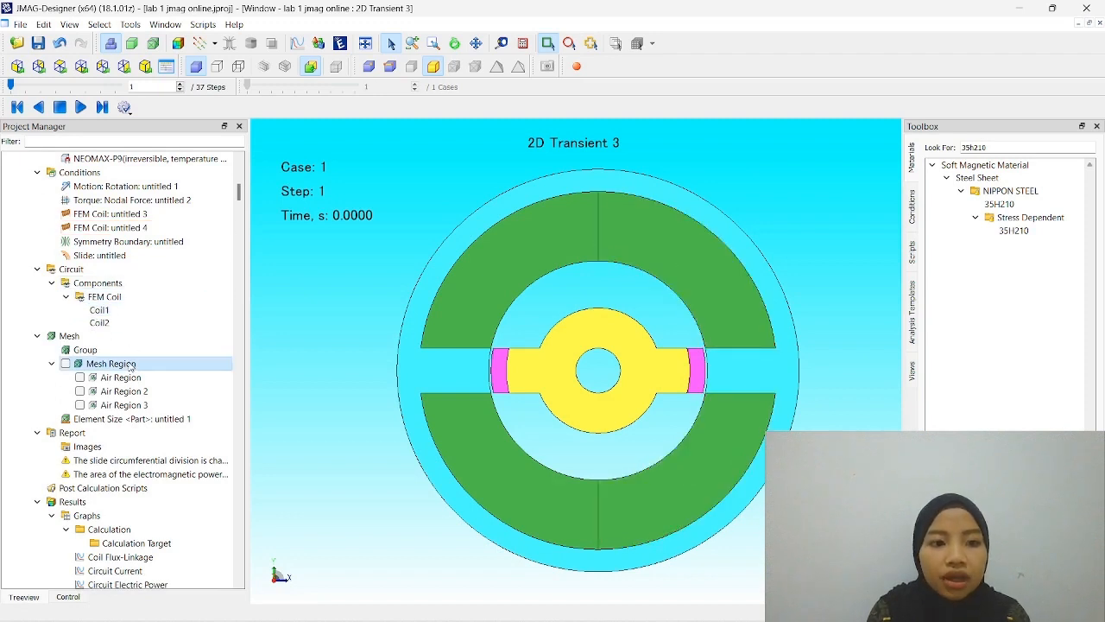
- Examine the FEM coil components Coil1 and Coil2 in the study's circuit, including their properties, and close the circuit view
scroll(130, 364, "down", 3)
right_click(98, 230)
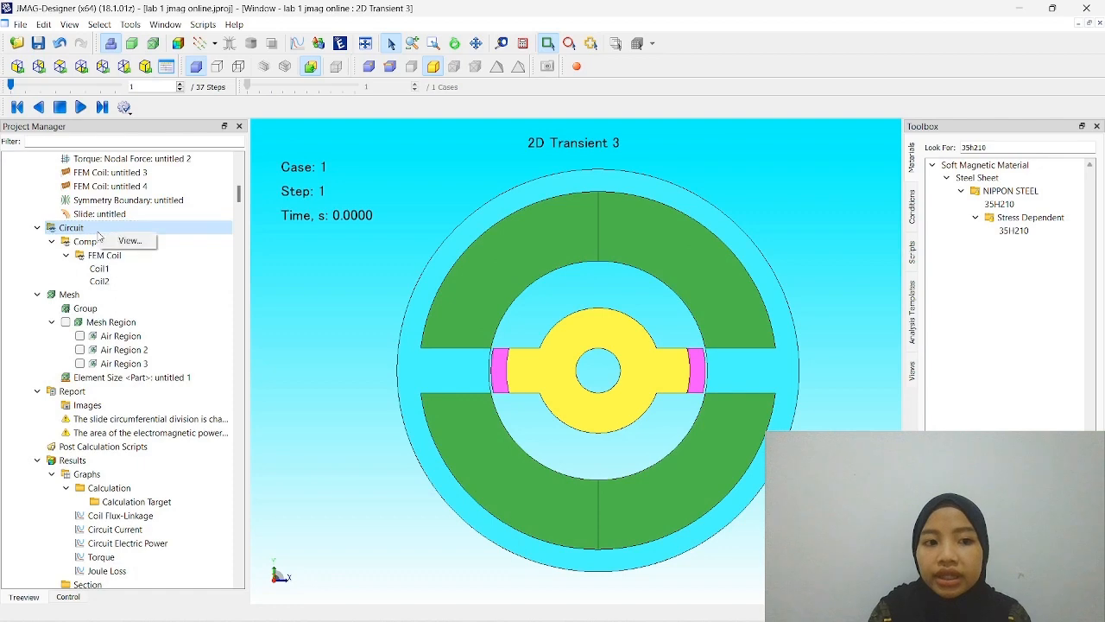
left_click(121, 242)
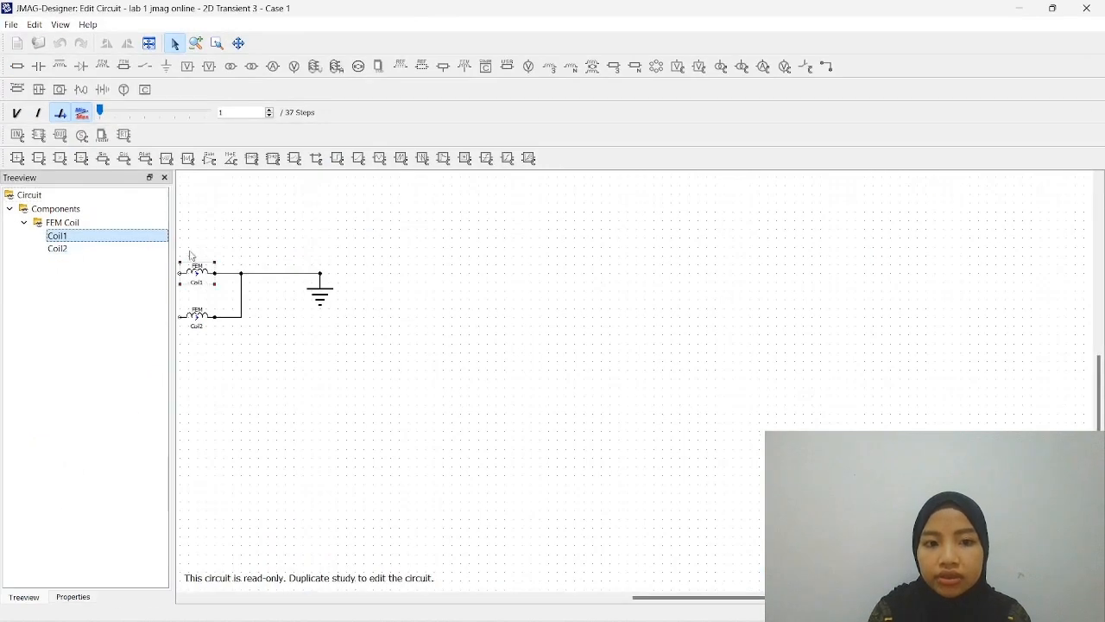
left_click(57, 249)
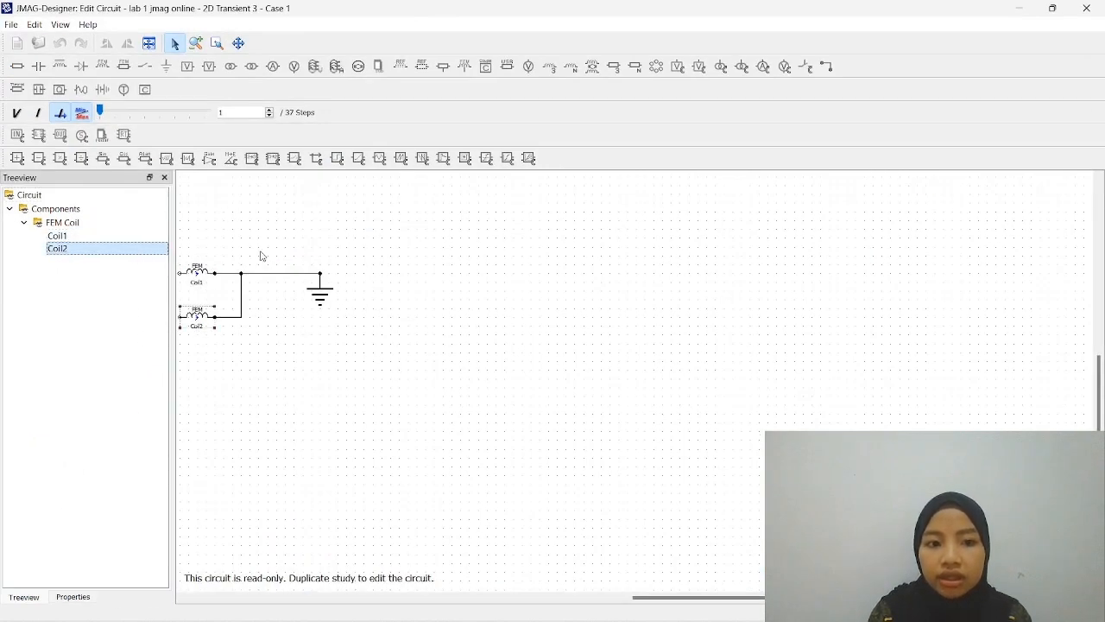
left_click(203, 277)
double_click(204, 281)
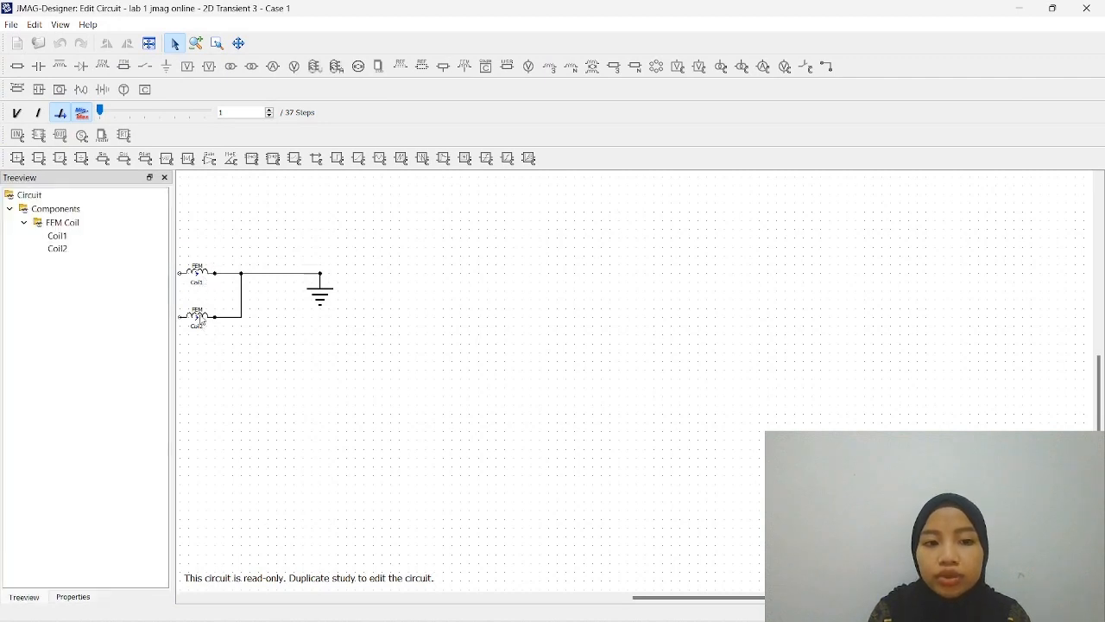
left_click(199, 319)
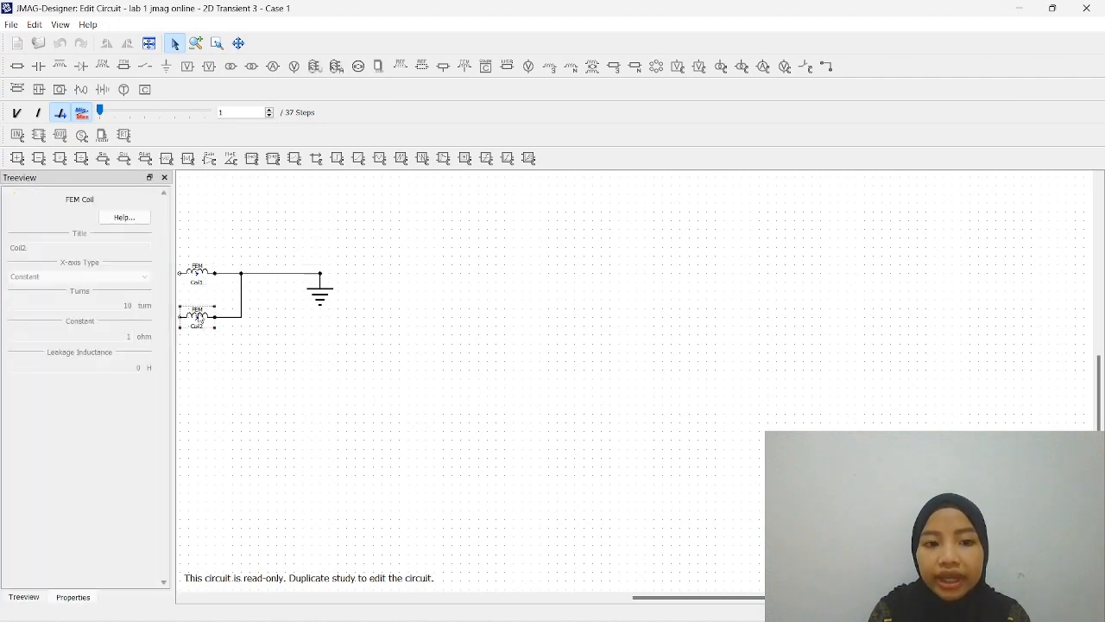
left_click(201, 272)
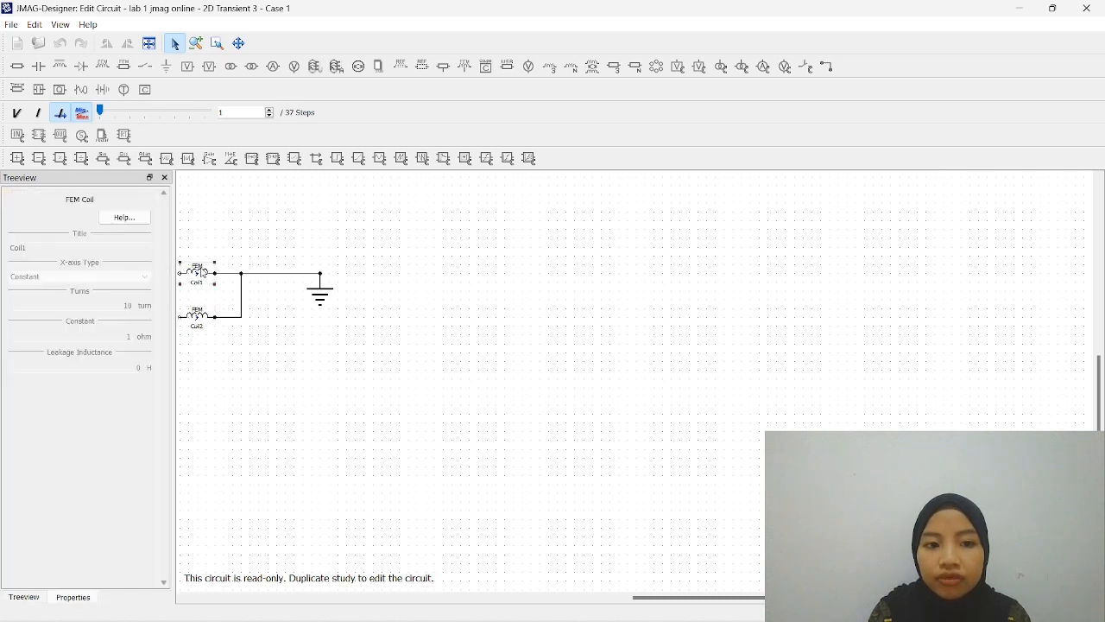
left_click(204, 321)
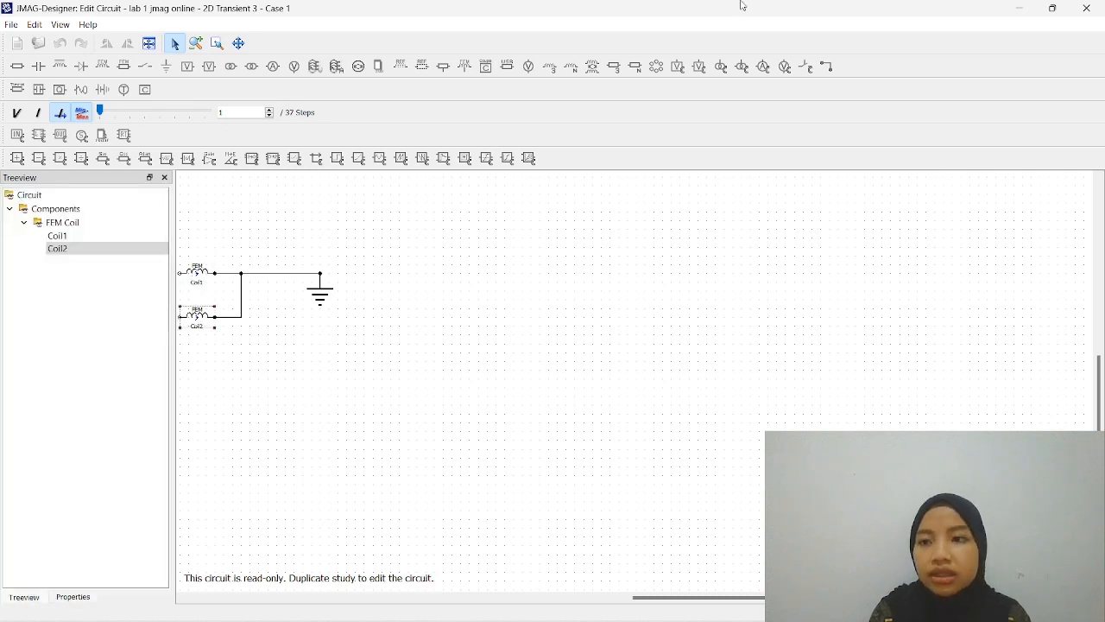
left_click(1086, 9)
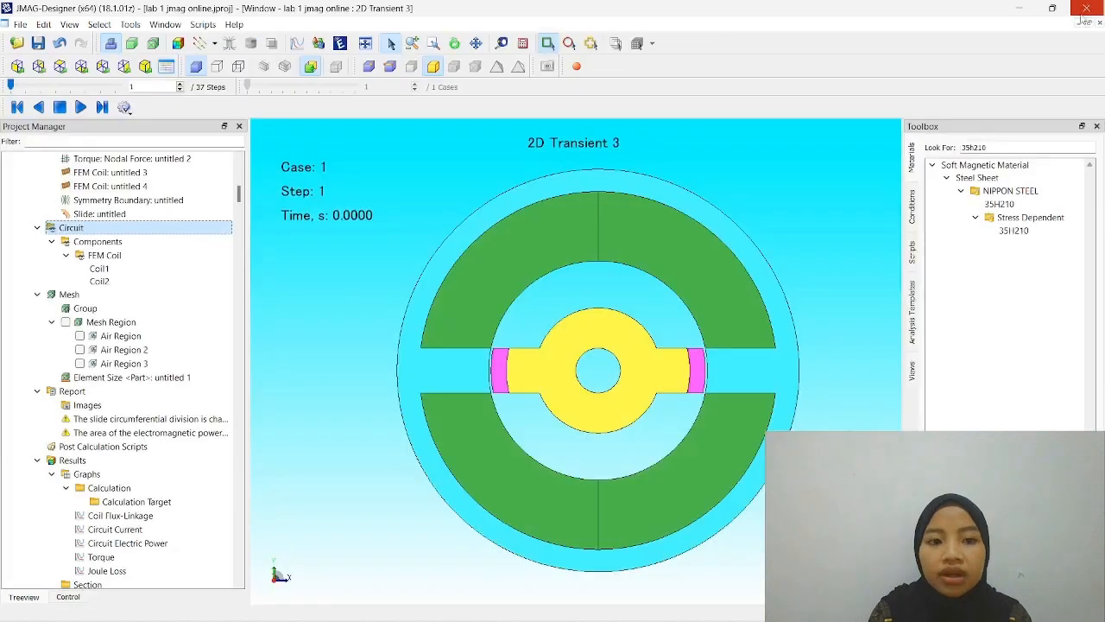
- Look over the study's air regions, report and results entries in the project tree
left_click(149, 353)
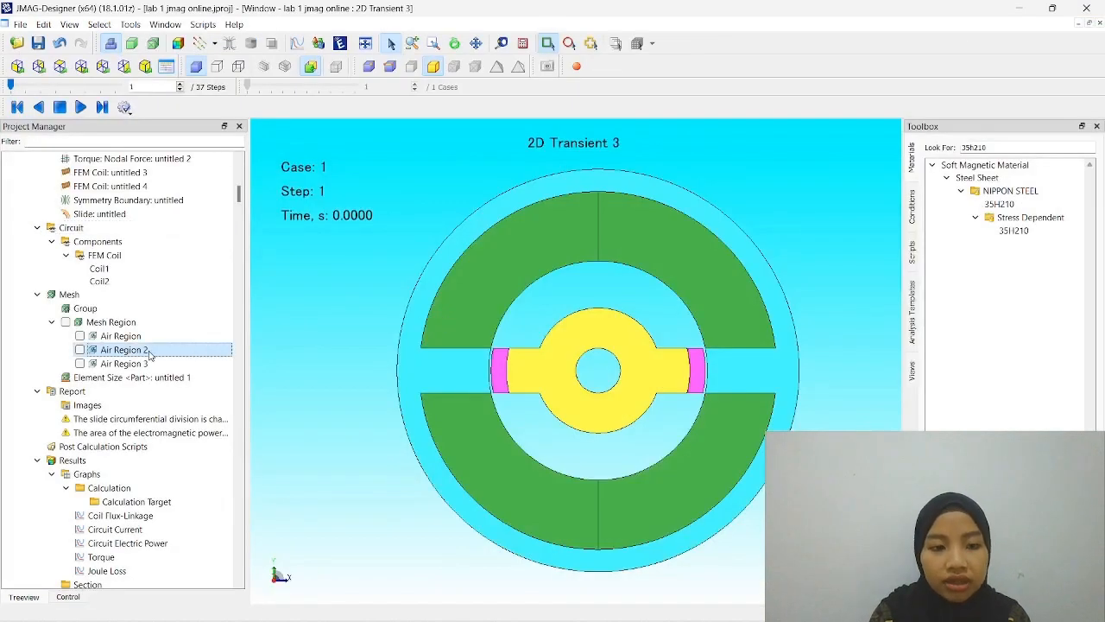
scroll(150, 354, "down", 4)
left_click(151, 297)
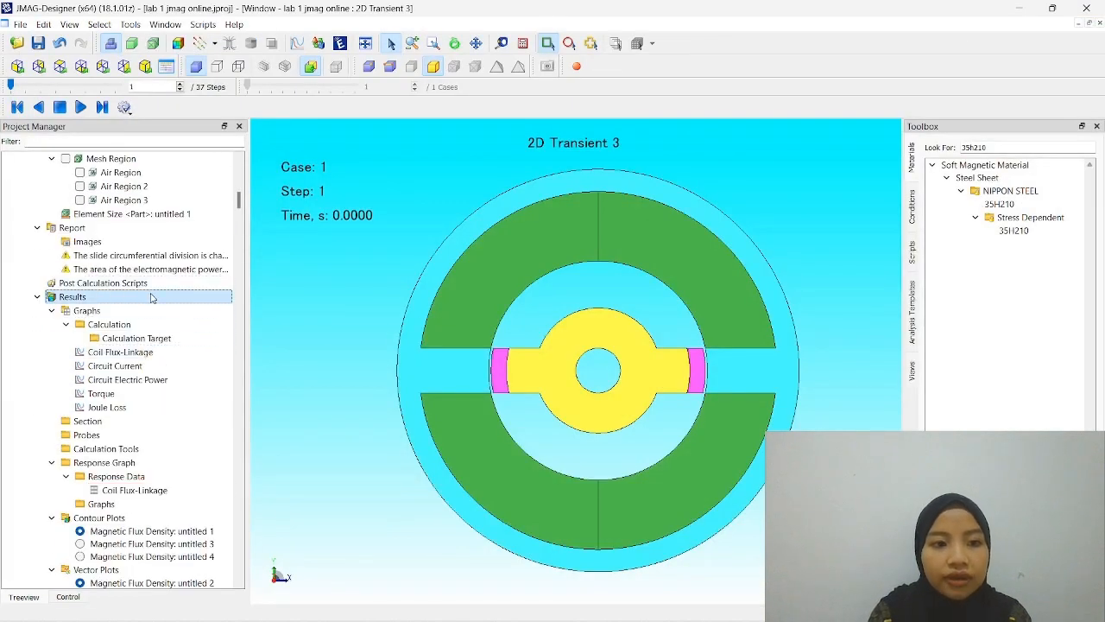
scroll(147, 311, "up", 1)
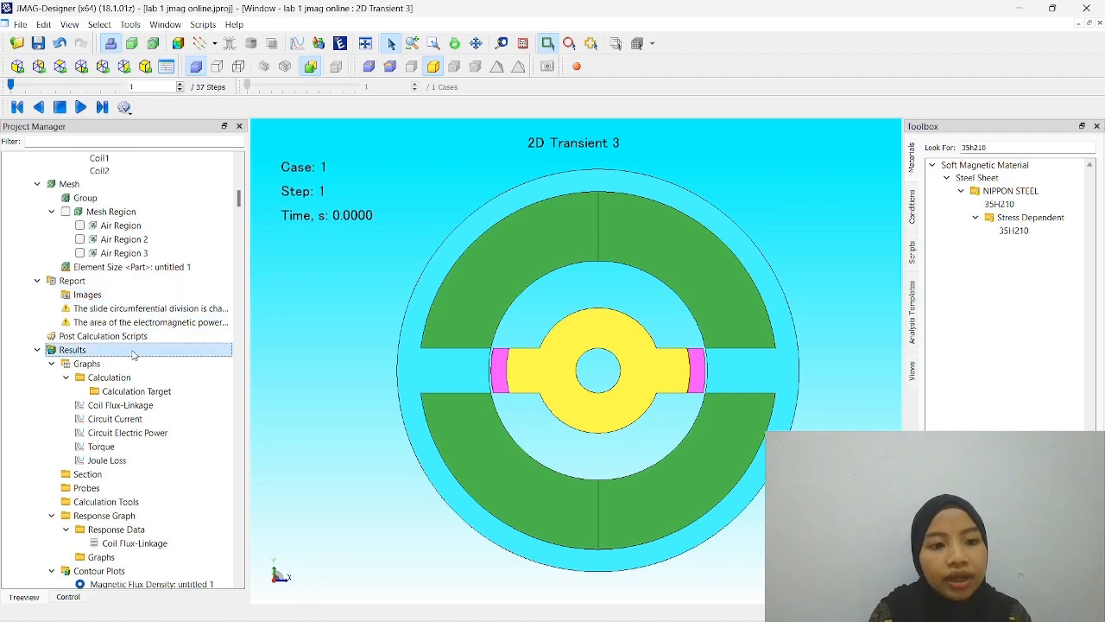
scroll(133, 353, "up", 1)
- Examine the size control types available for the mesh and leave without adding one
left_click(136, 324)
left_click_drag(135, 323, 122, 240)
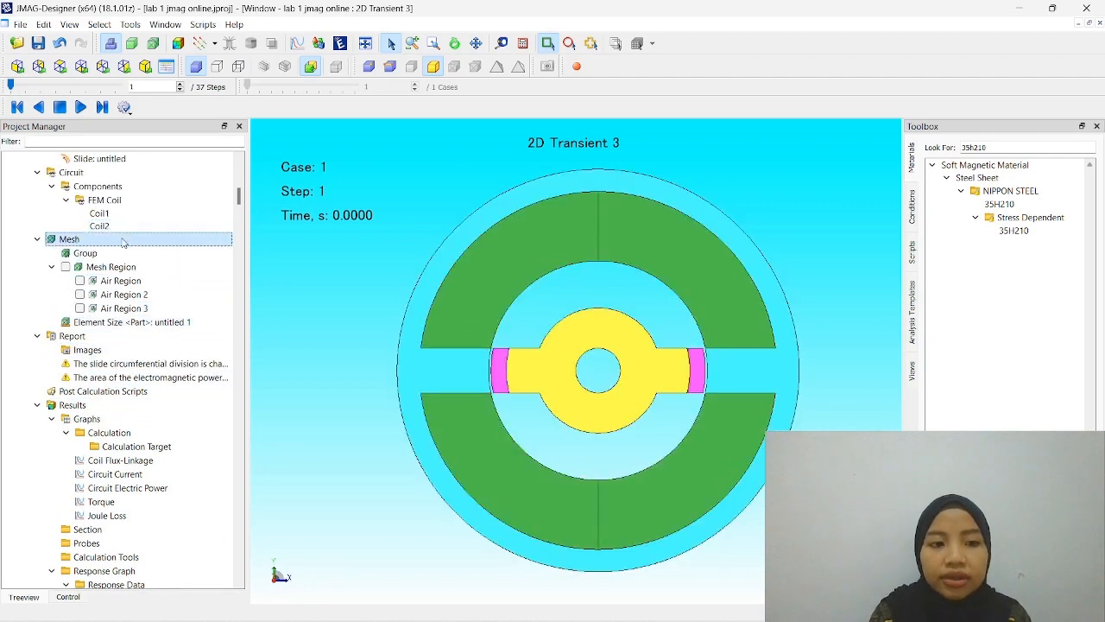
right_click(123, 241)
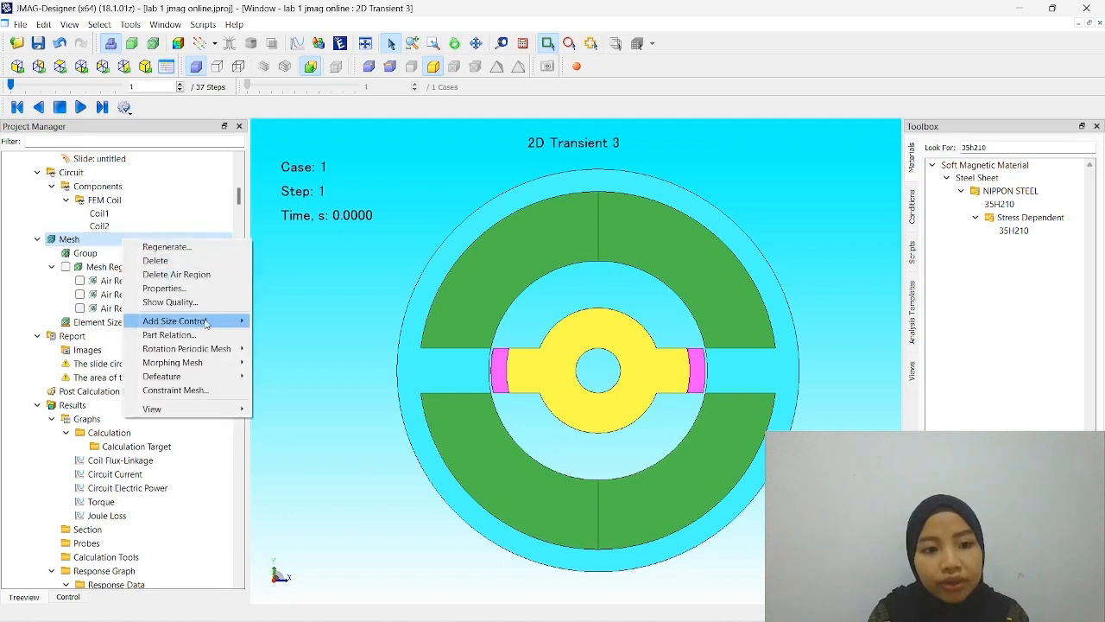
mouse_move(207, 324)
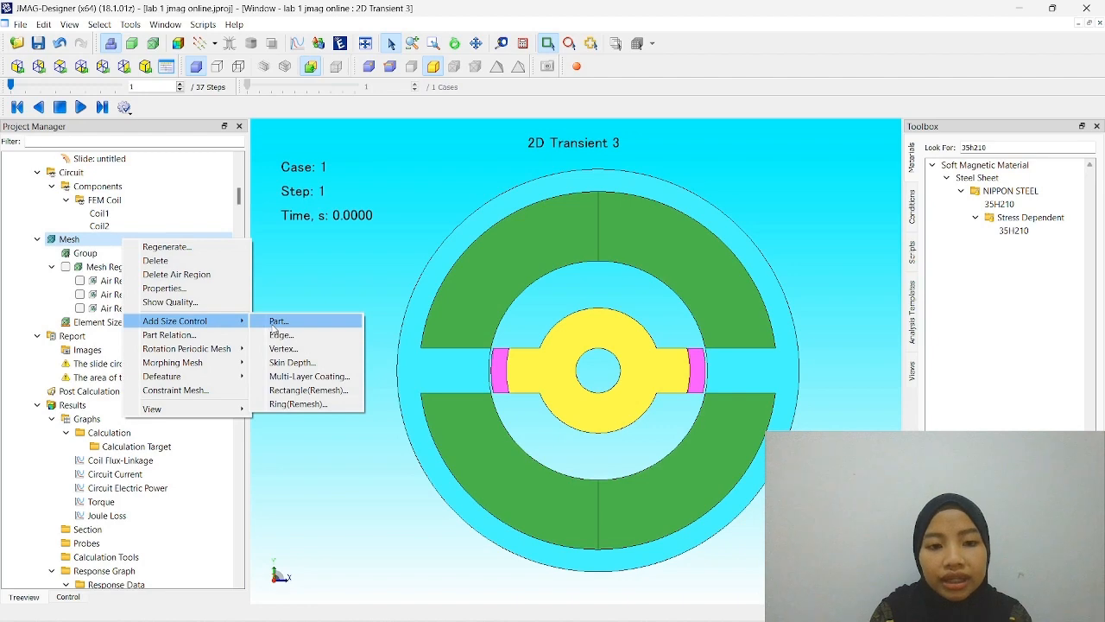
left_click(308, 294)
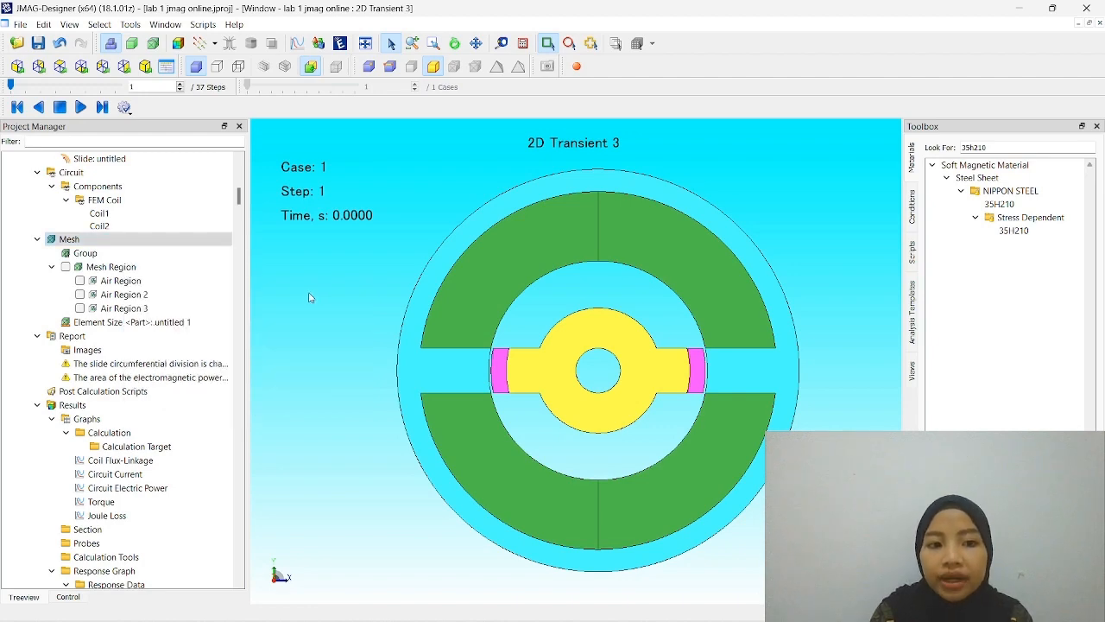
- Open the part element size setting untitled 1 and highlight its armature coils one by one in the front view
left_click(156, 325)
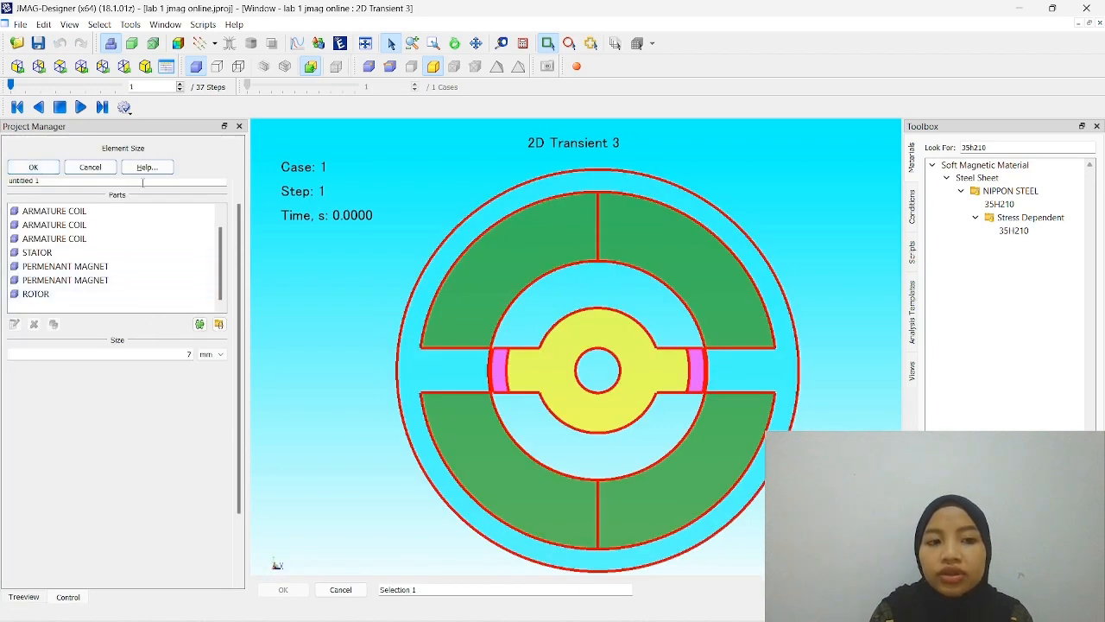
left_click(169, 213)
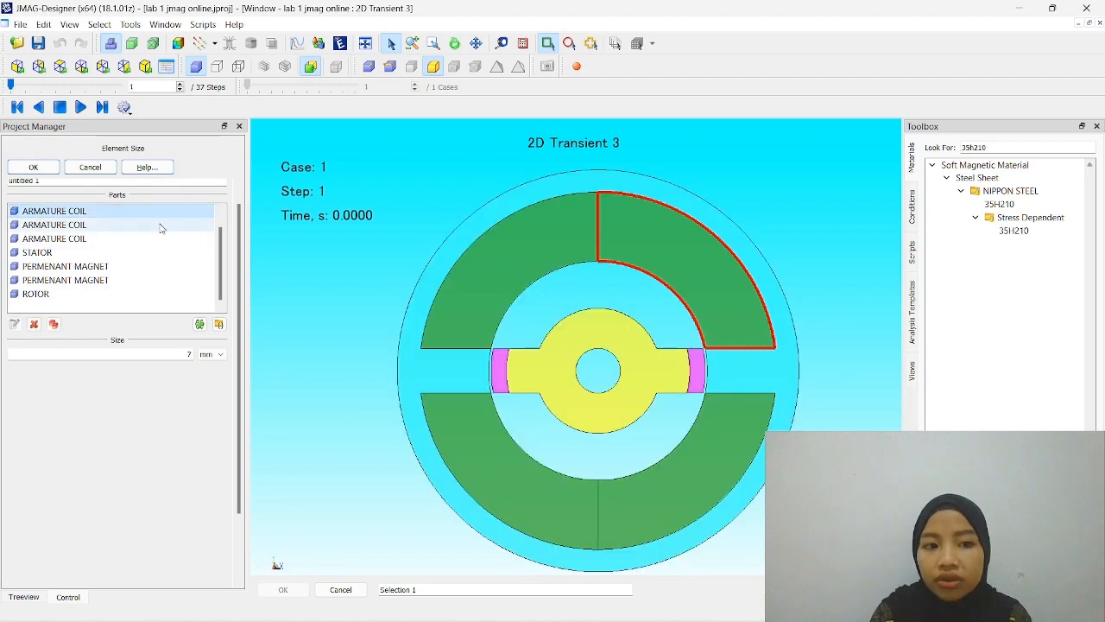
left_click(160, 226)
left_click(161, 239)
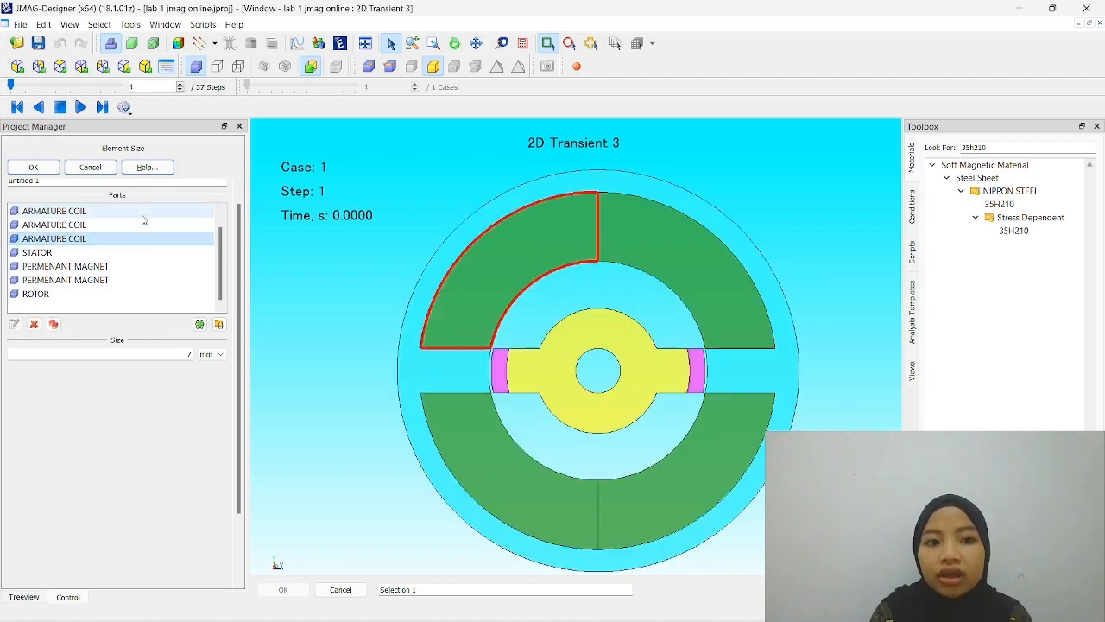
left_click(15, 68)
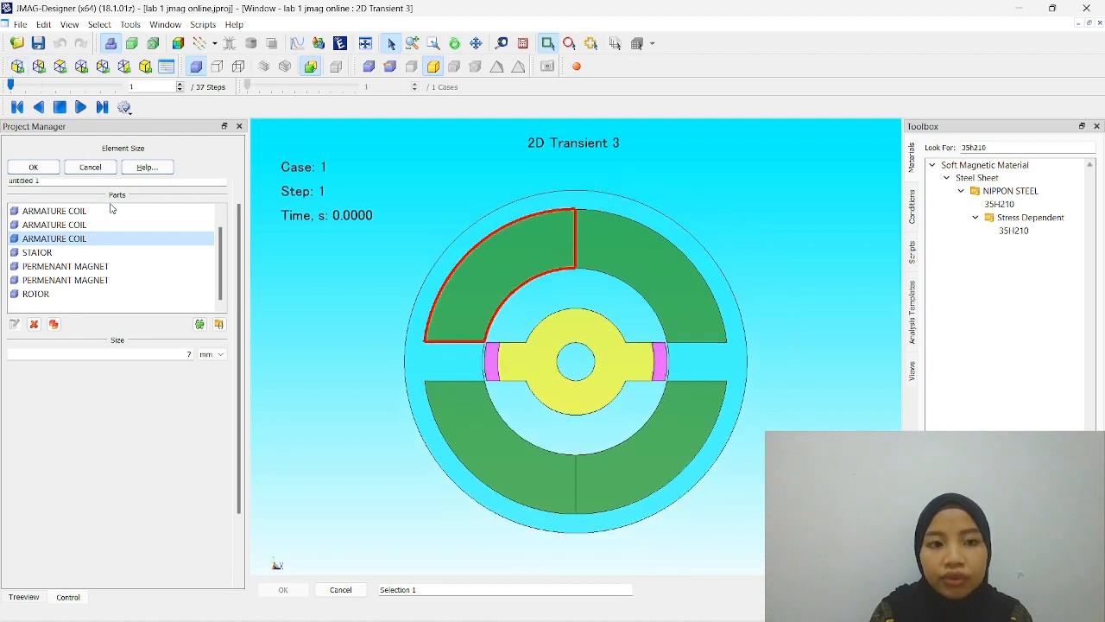
left_click(110, 211)
left_click(120, 225)
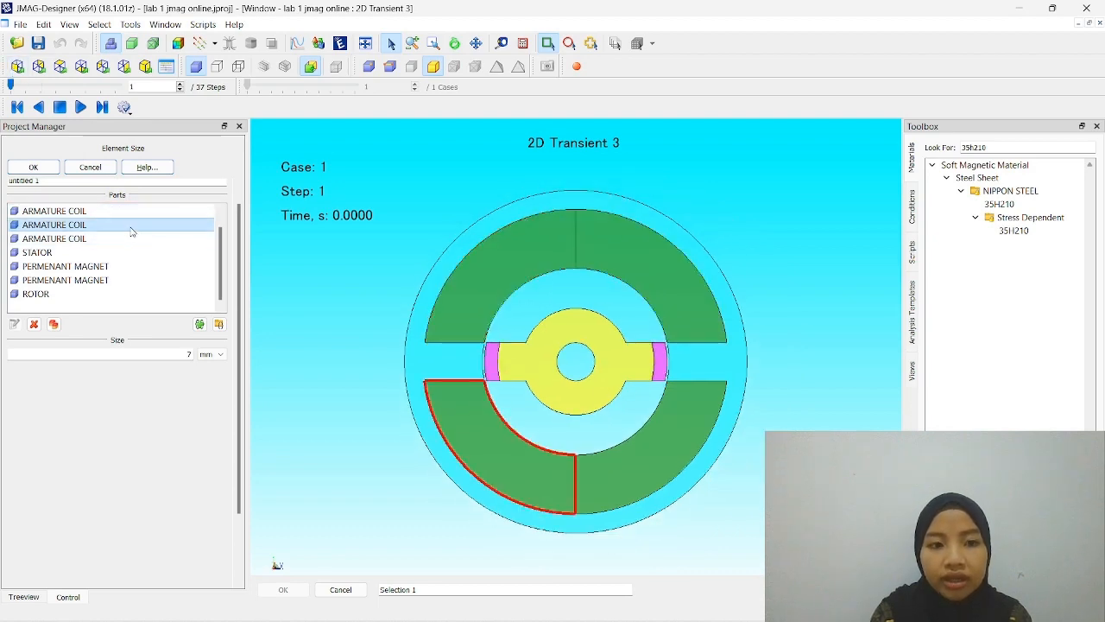
left_click(126, 217)
left_click(123, 241)
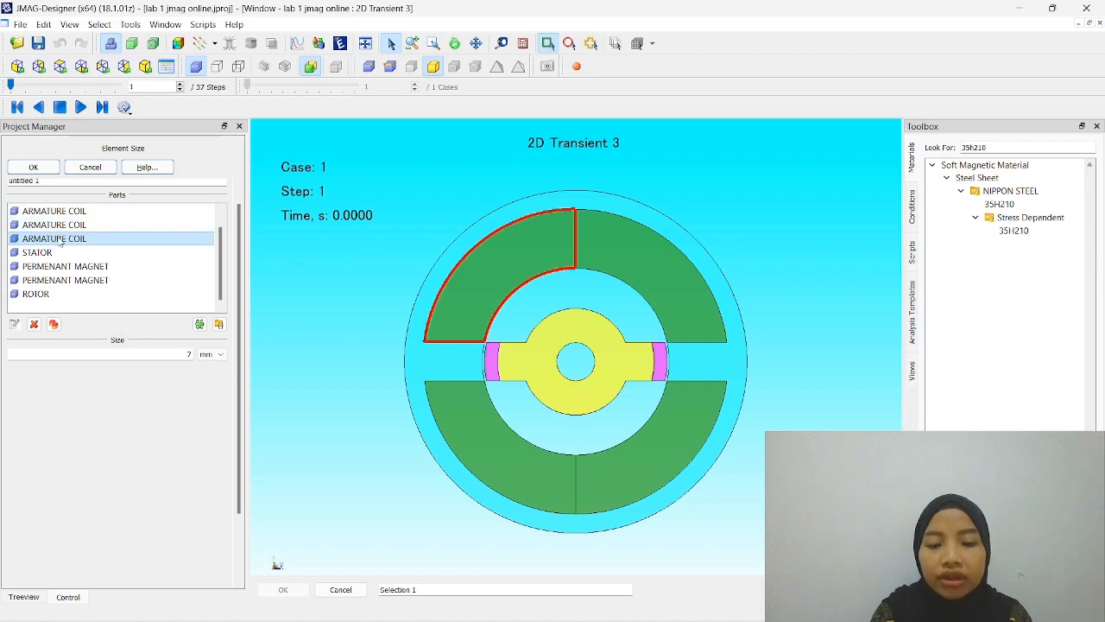
left_click(143, 217)
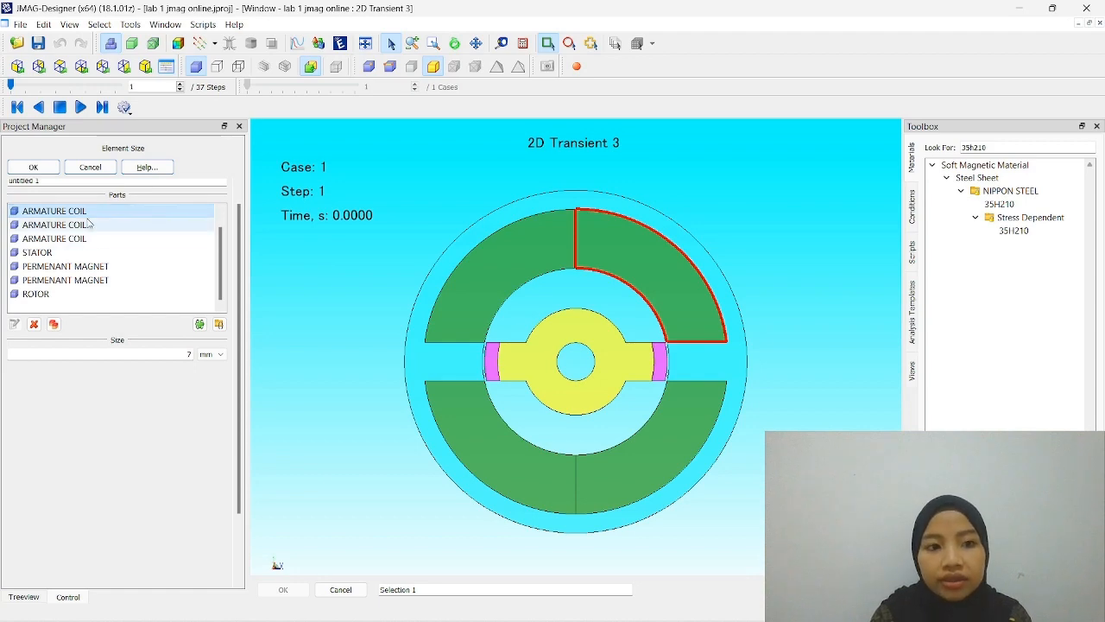
- Switch the model to the back view and highlight another armature coil of the element size setting
left_click(60, 66)
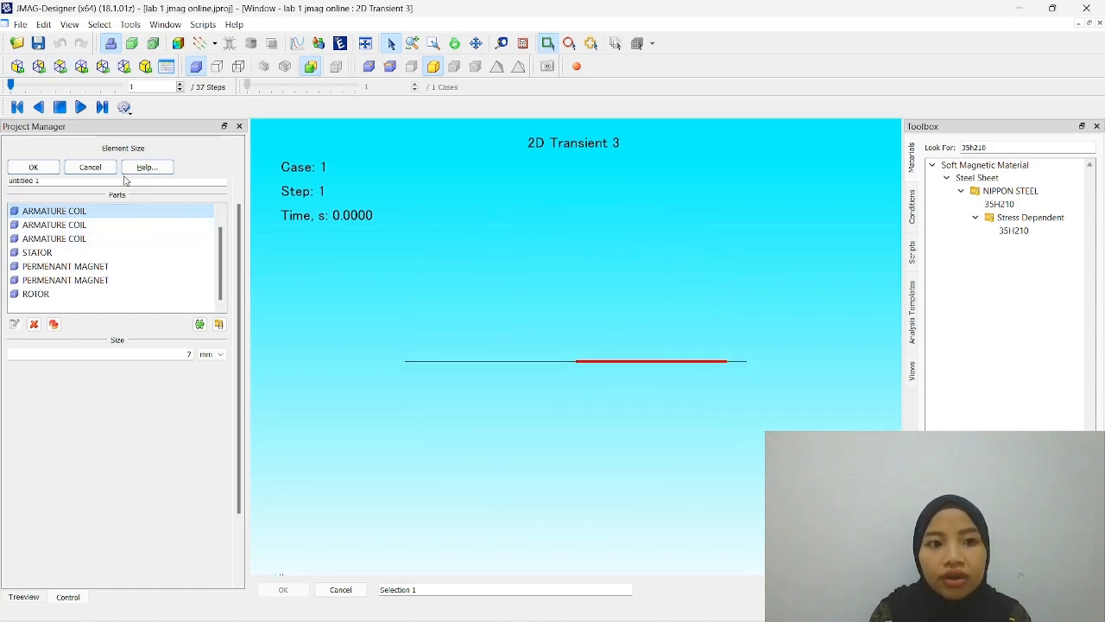
left_click(39, 66)
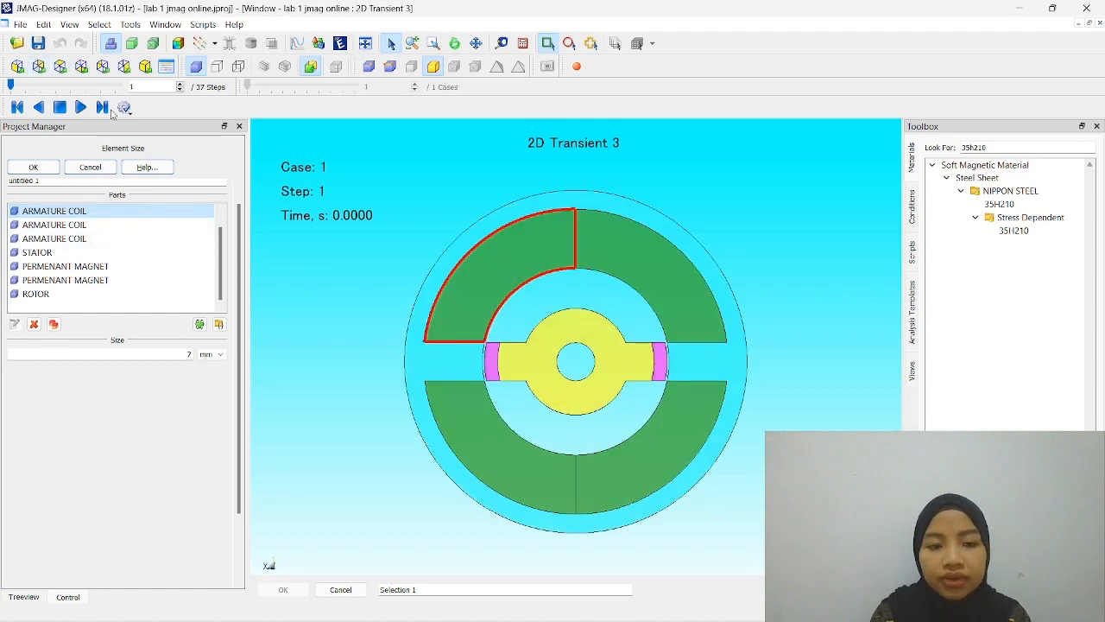
left_click(84, 225)
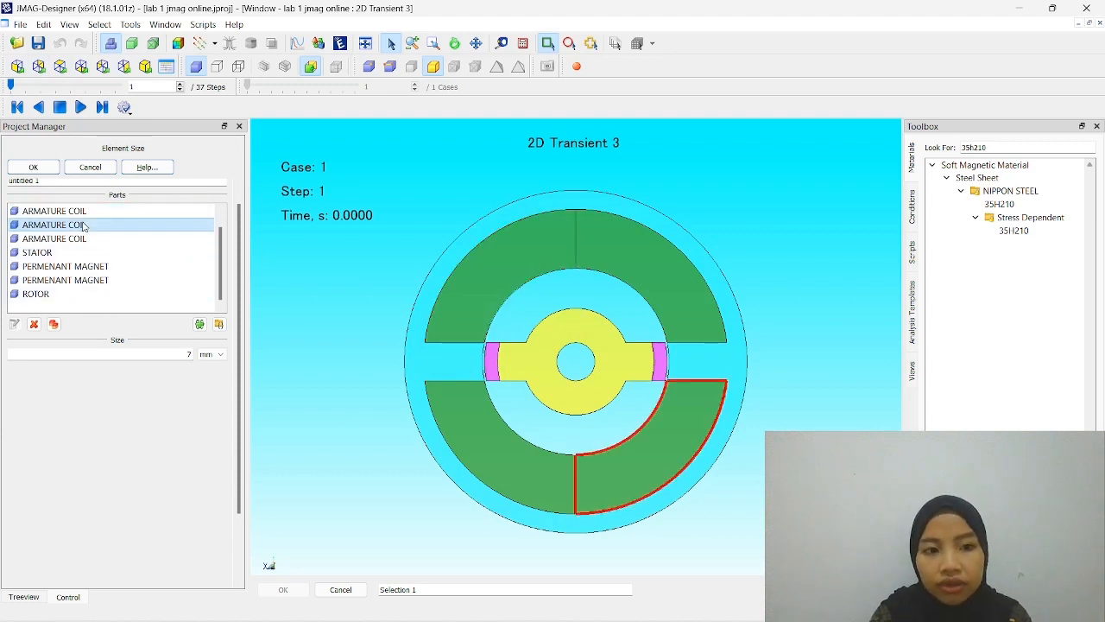
- Review the remaining parts of the element size setting by highlighting the stator, both permanent magnets and the rotor
scroll(83, 227, "down", 2)
scroll(91, 227, "up", 4)
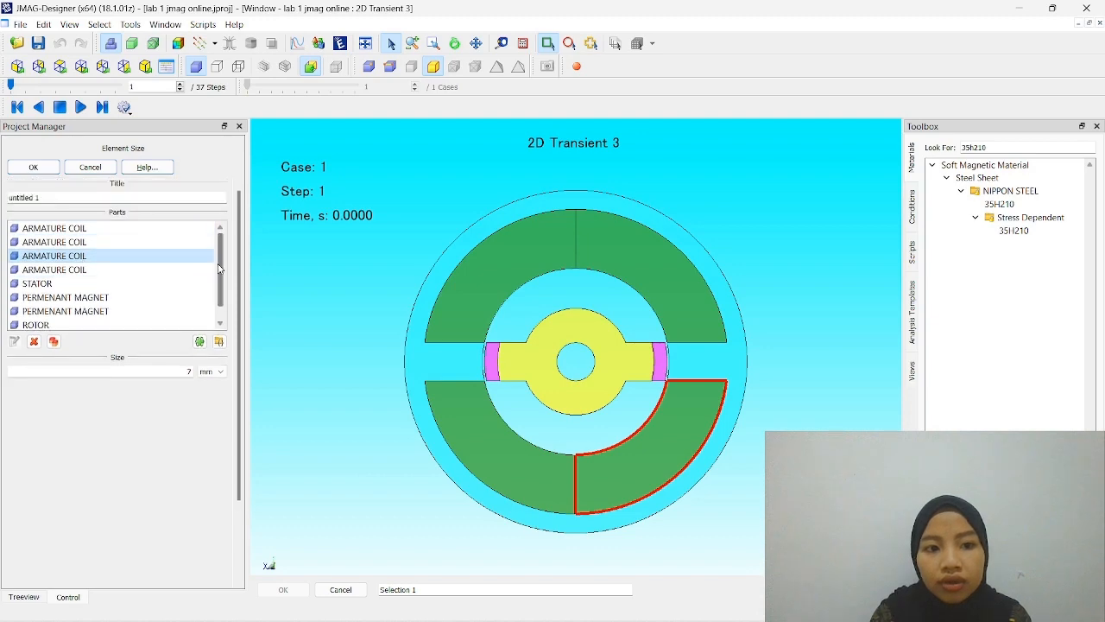
scroll(221, 270, "down", 1)
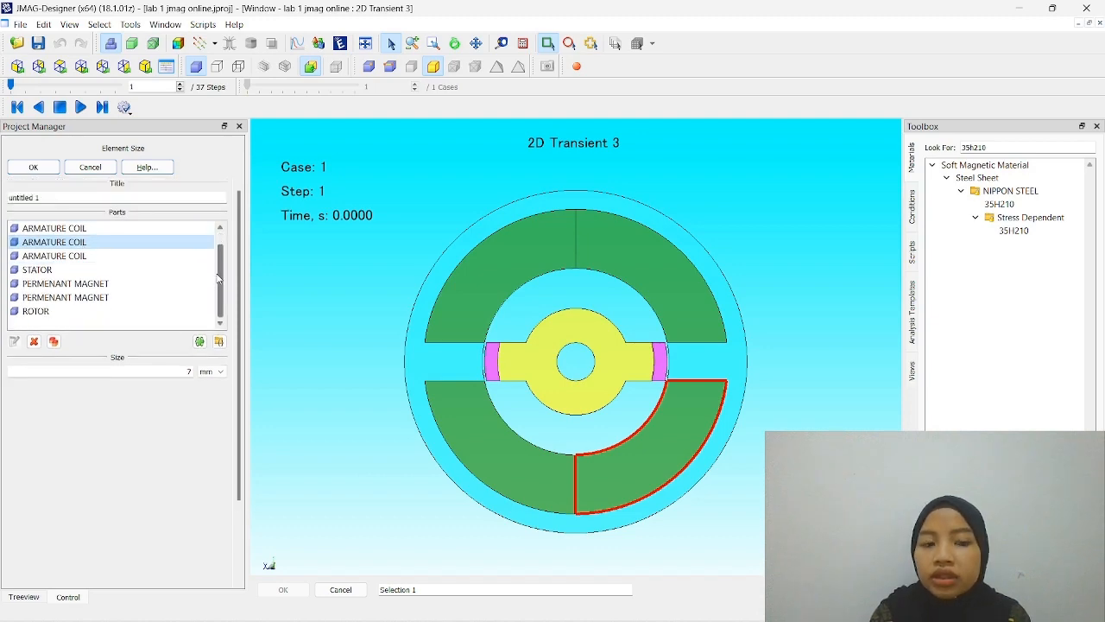
left_click(145, 270)
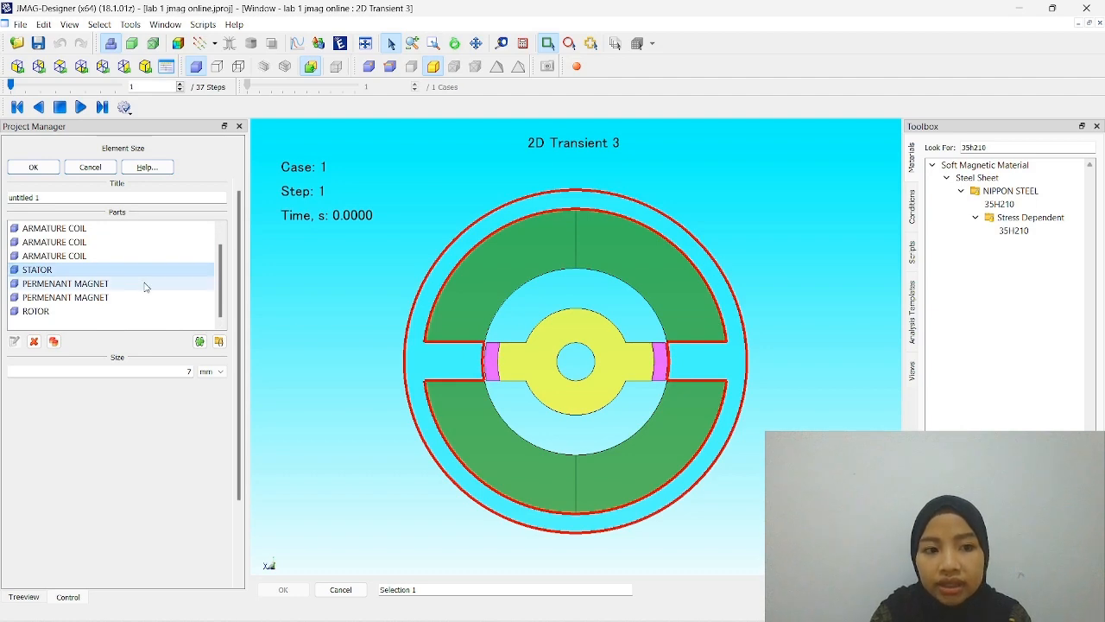
left_click(145, 284)
left_click(141, 297)
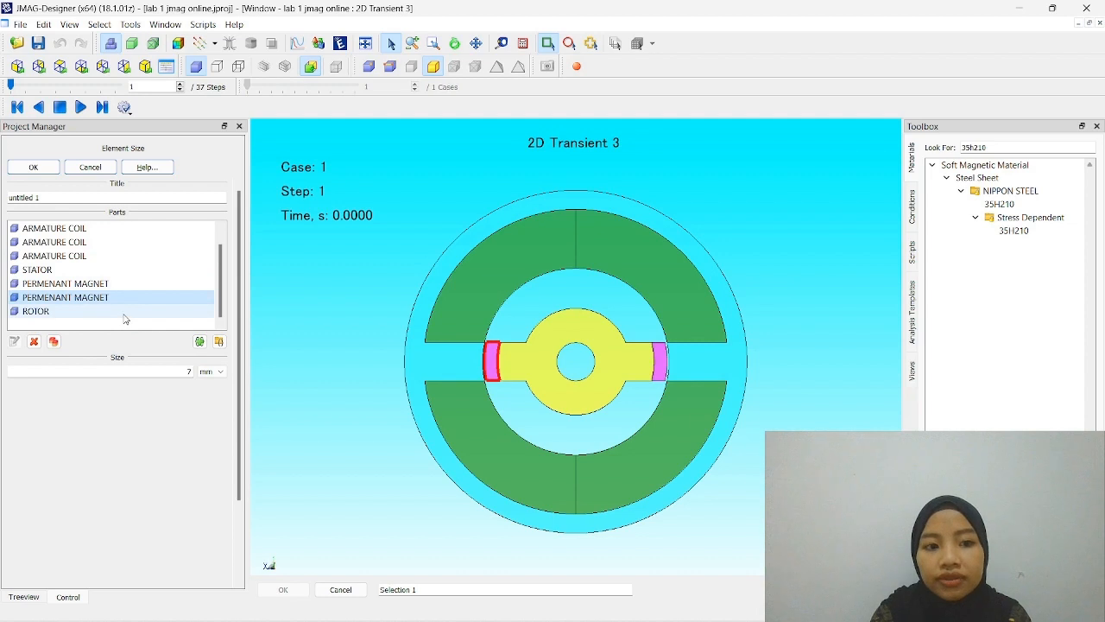
left_click(125, 313)
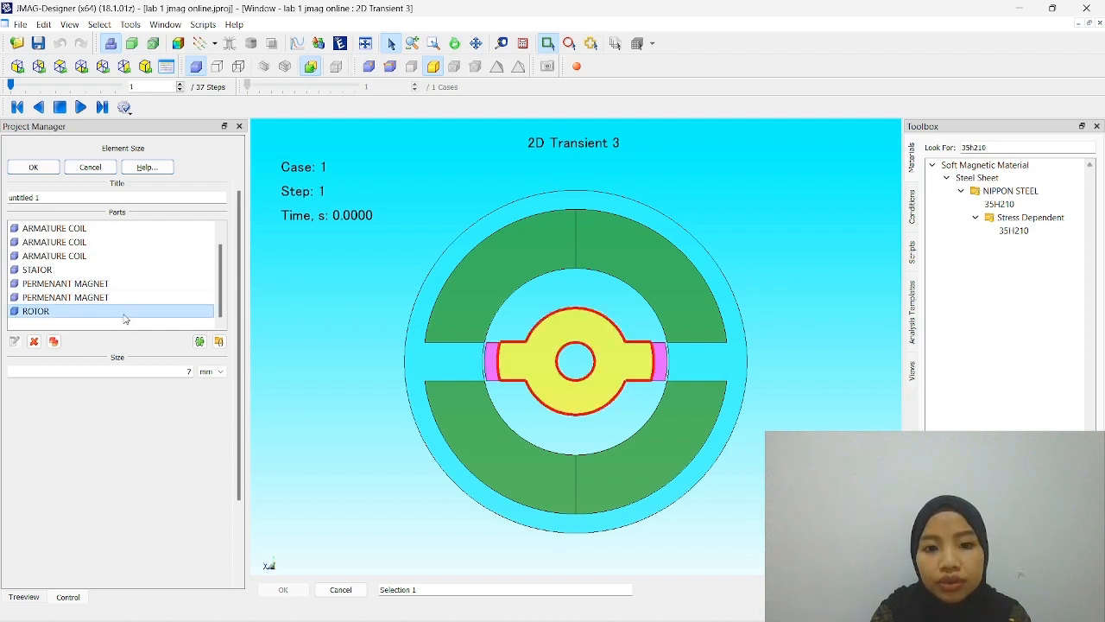
- Highlight the armature coils of the element size setting again in the model and accept the setting
scroll(124, 306, "up", 1)
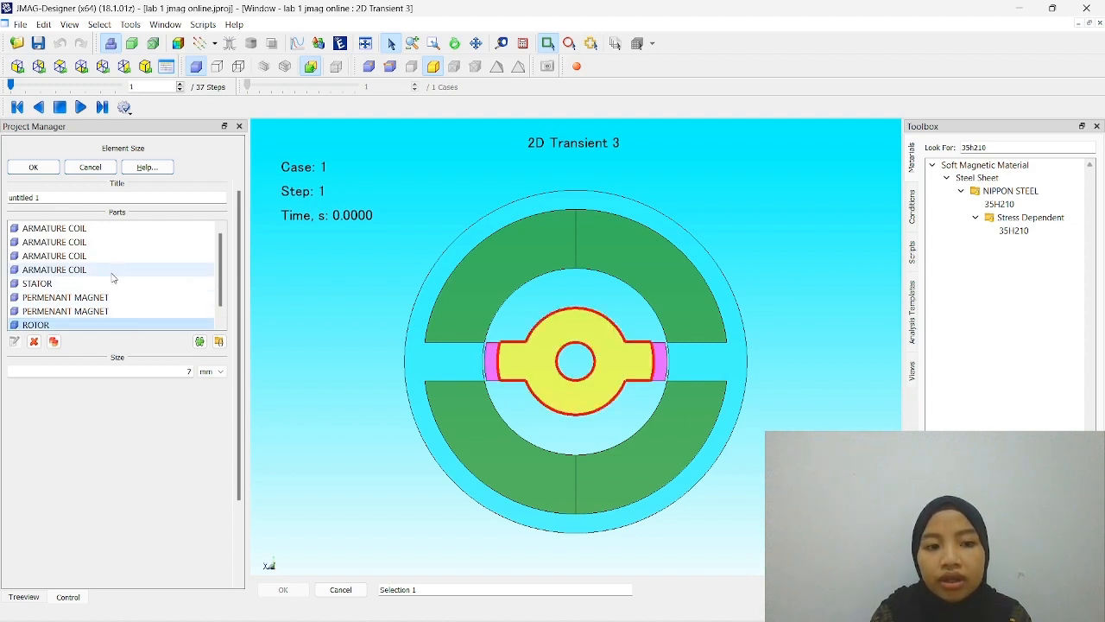
left_click(139, 228)
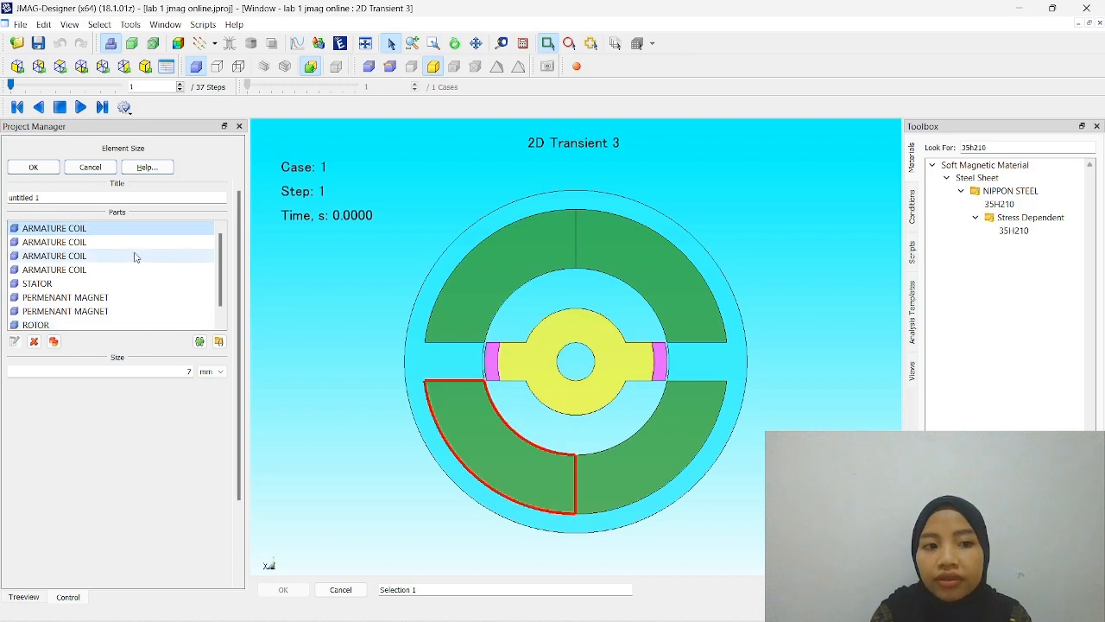
left_click(135, 256)
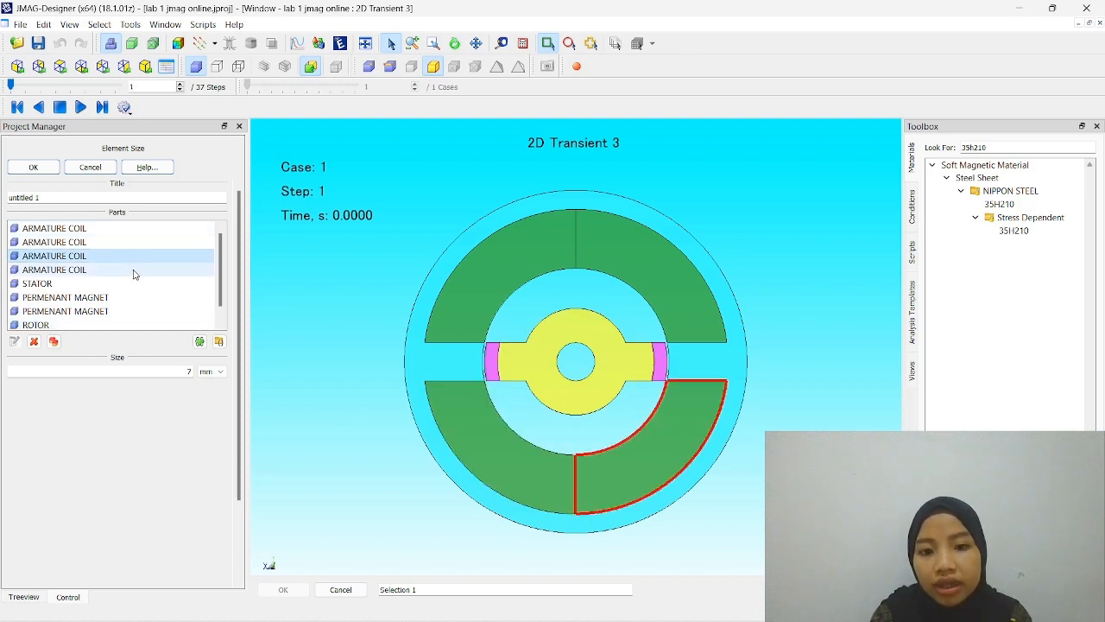
left_click(135, 270)
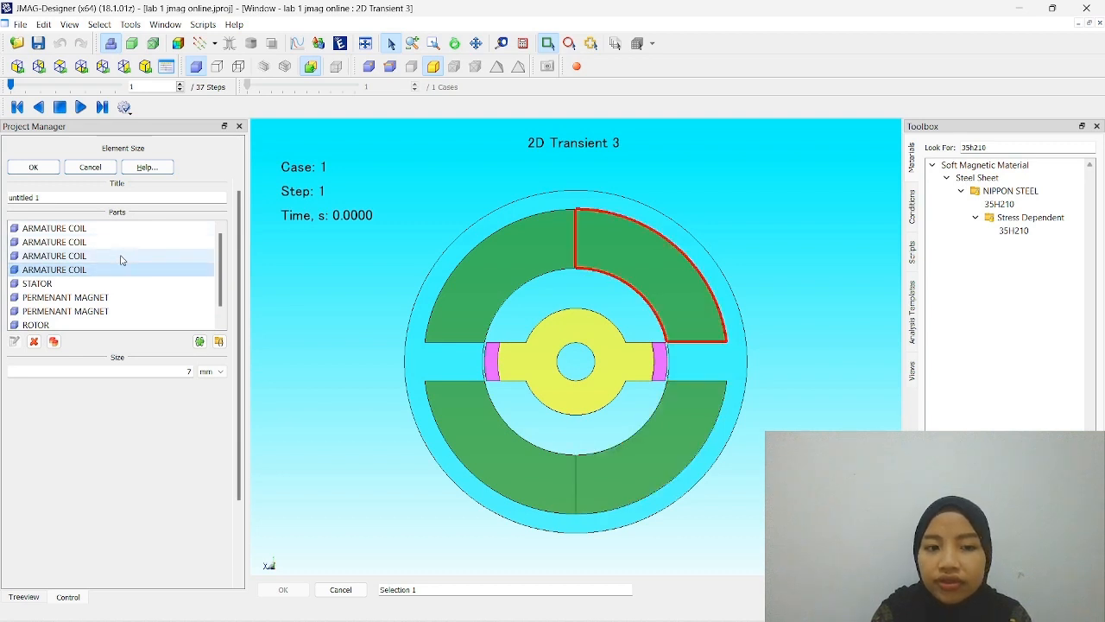
left_click(121, 256)
left_click(120, 230)
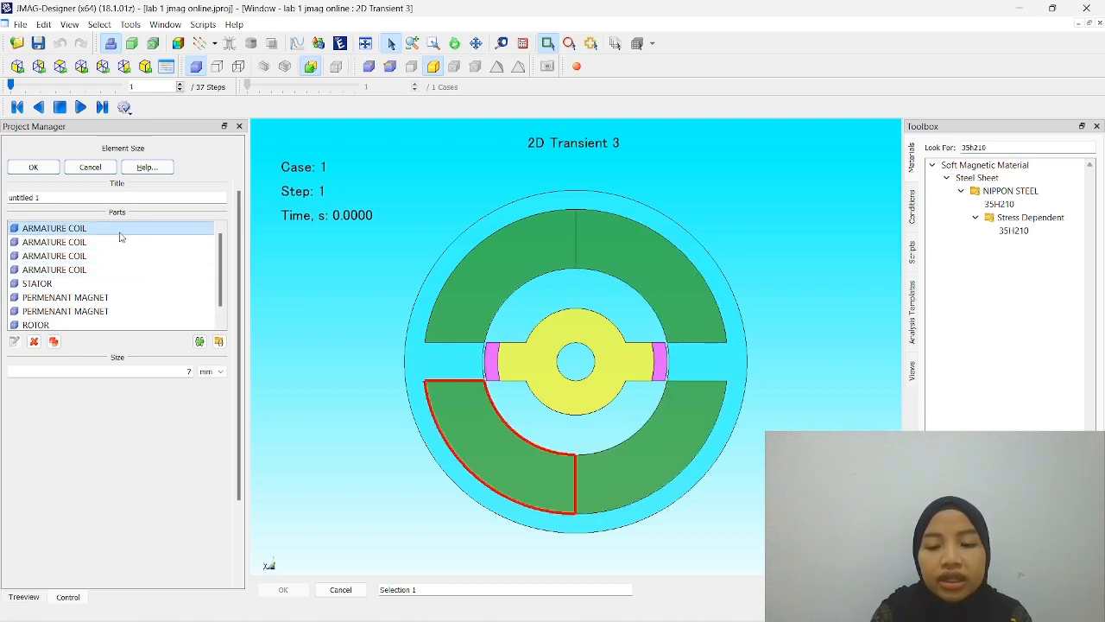
left_click(33, 168)
- Look through the report, results and response graph entries of the 2D Transient 3 study
scroll(57, 342, "down", 3)
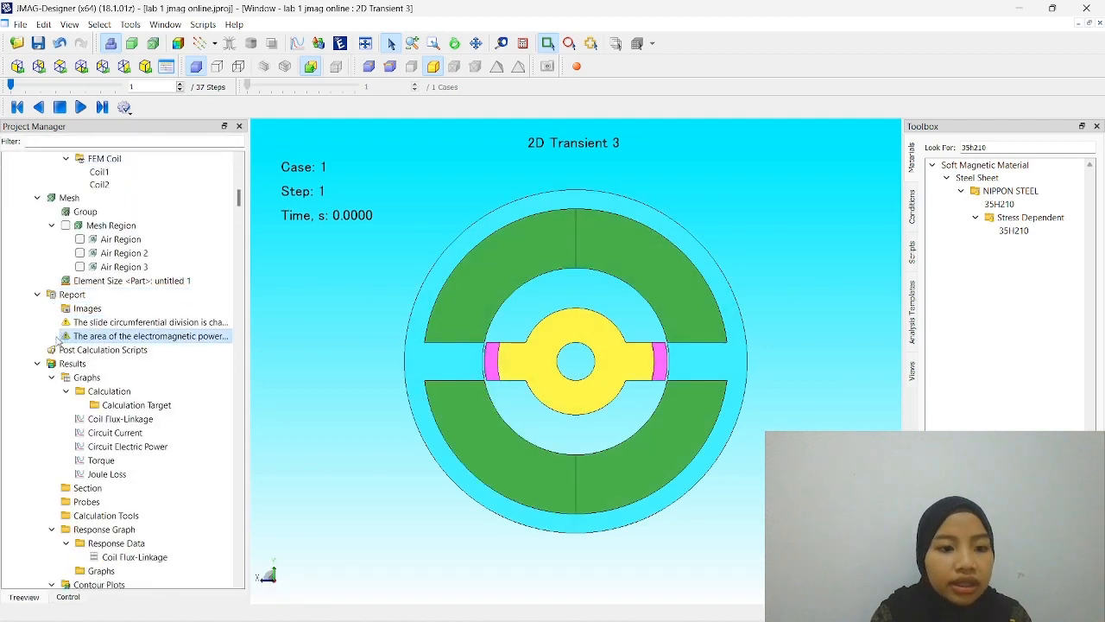
right_click(57, 342)
left_click(206, 400)
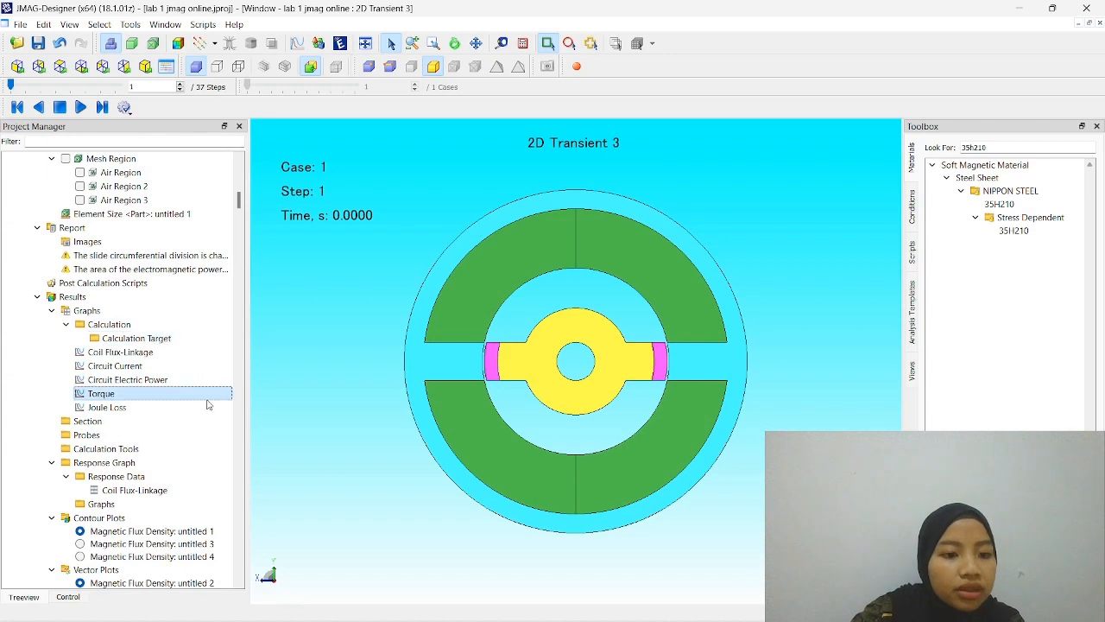
scroll(187, 453, "down", 1)
scroll(188, 453, "down", 1)
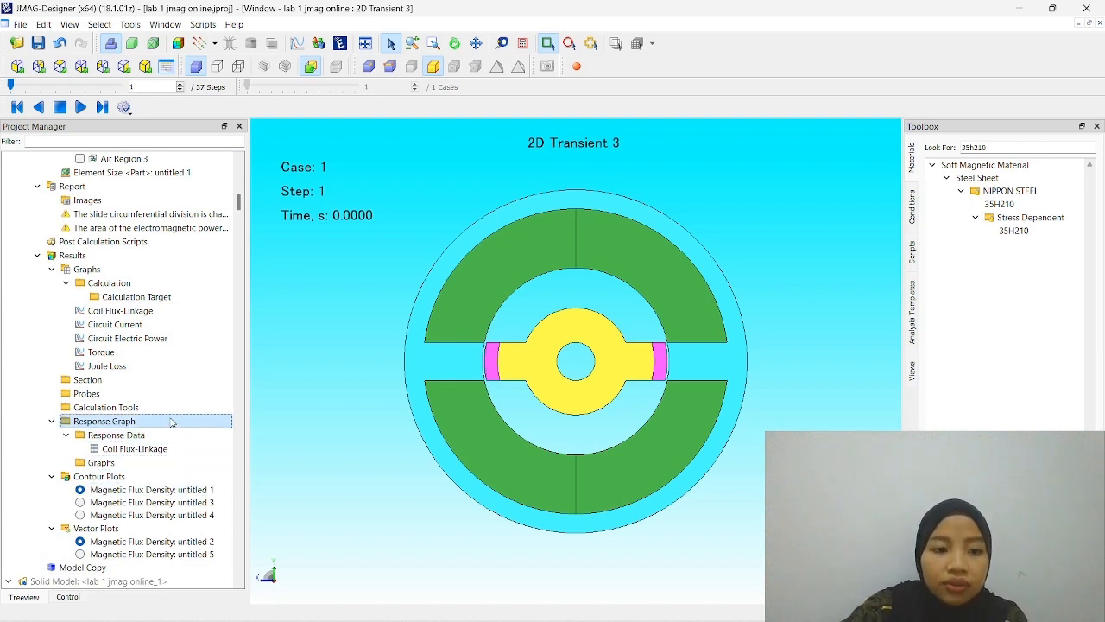
right_click(168, 466)
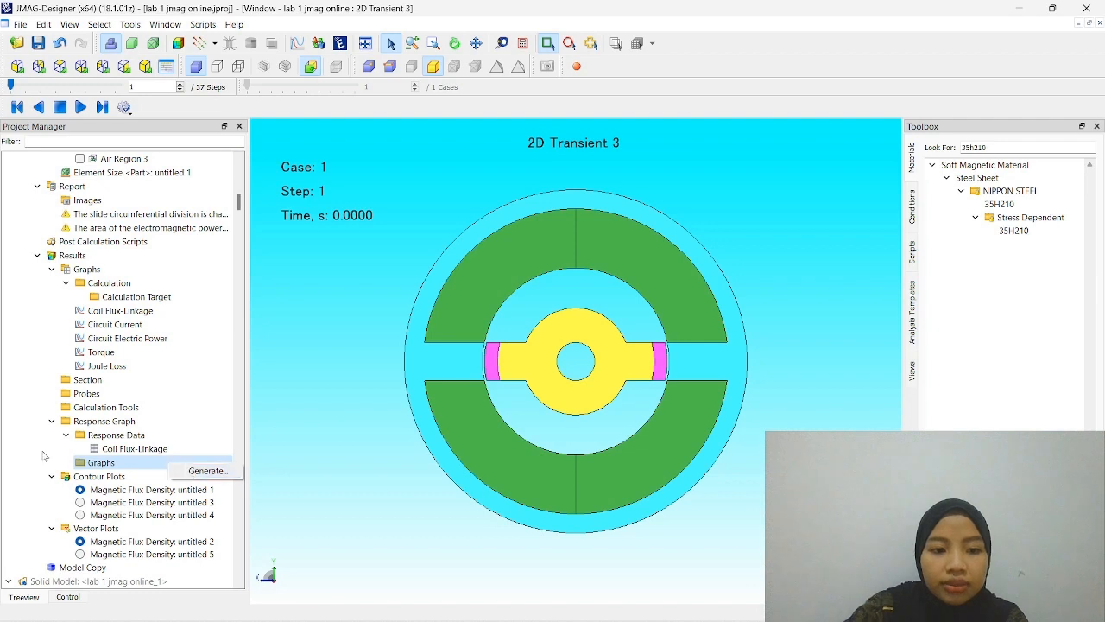
left_click(192, 473)
scroll(107, 454, "up", 1)
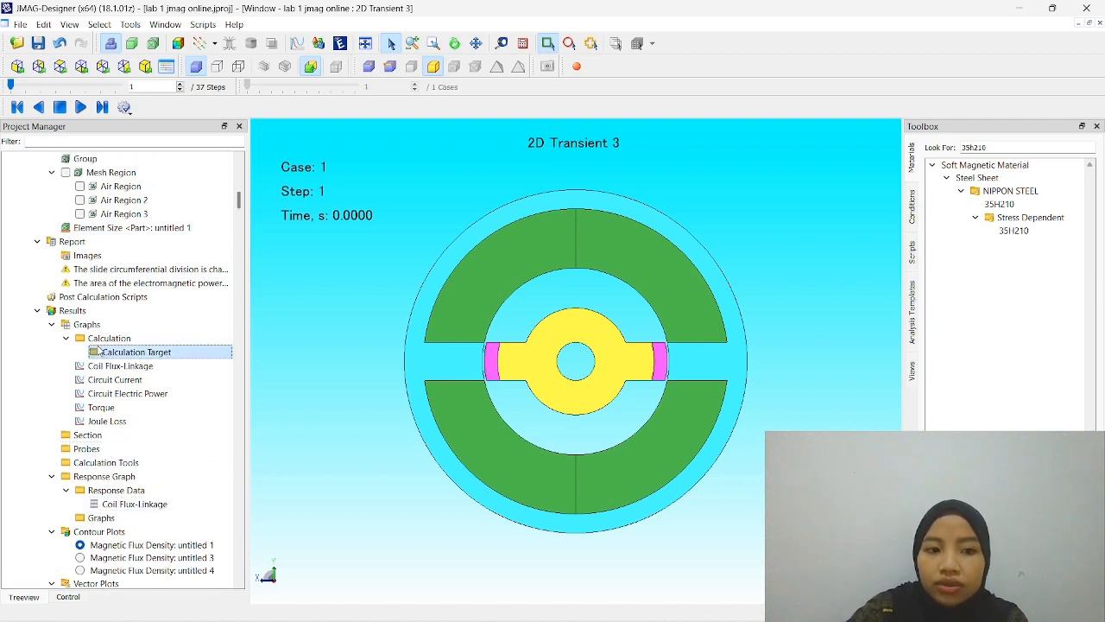
- Show the Coil Flux-Linkage result graph, view its data as a table and close it
right_click(95, 327)
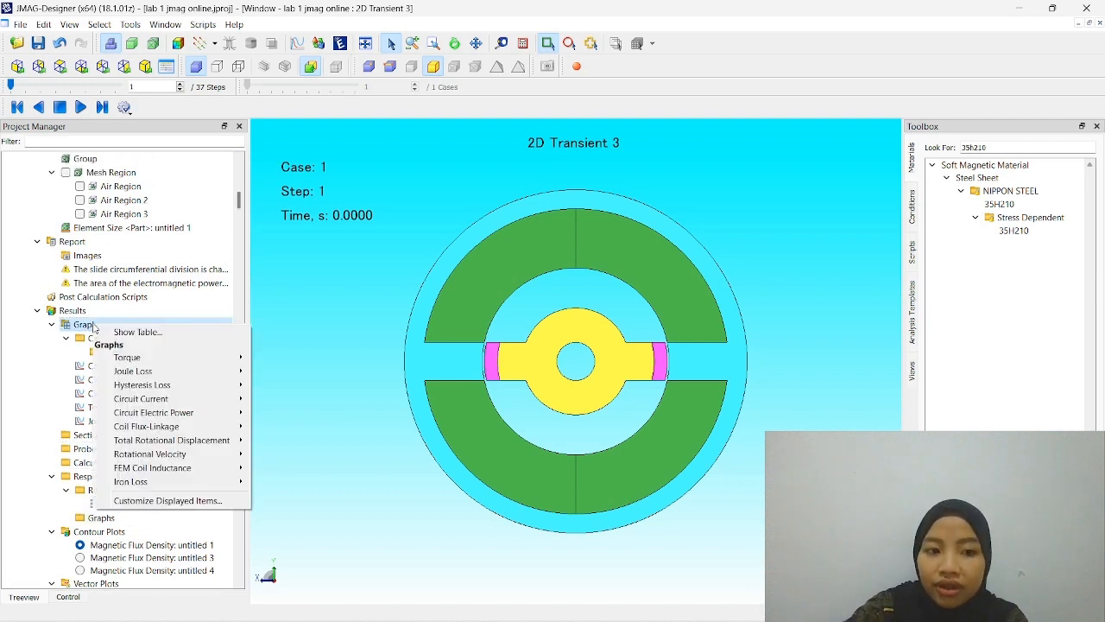
mouse_move(200, 425)
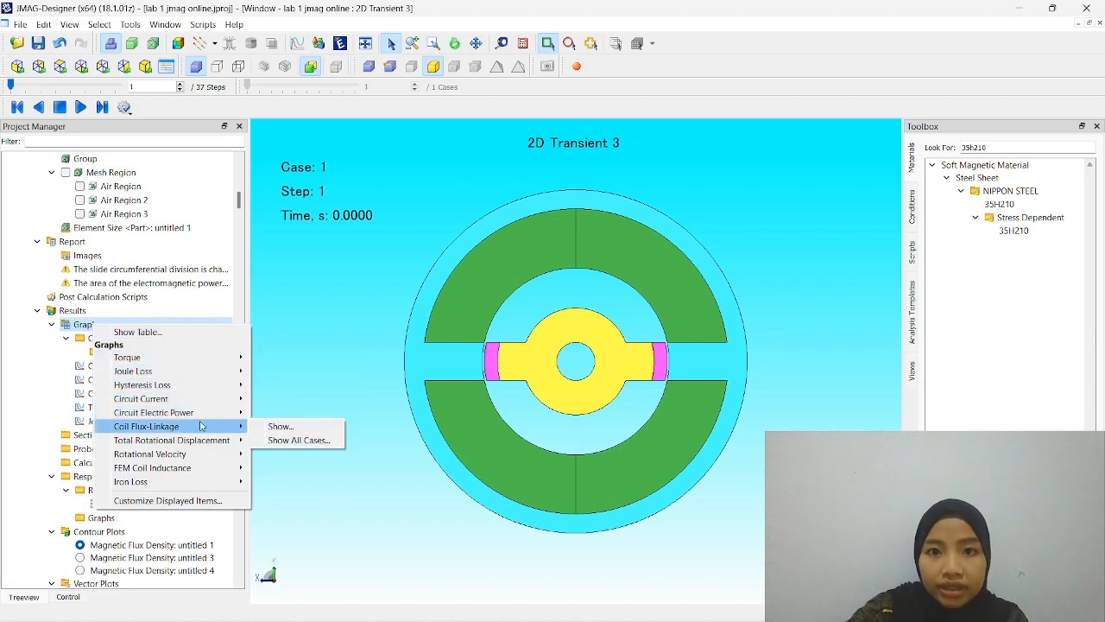
left_click(278, 427)
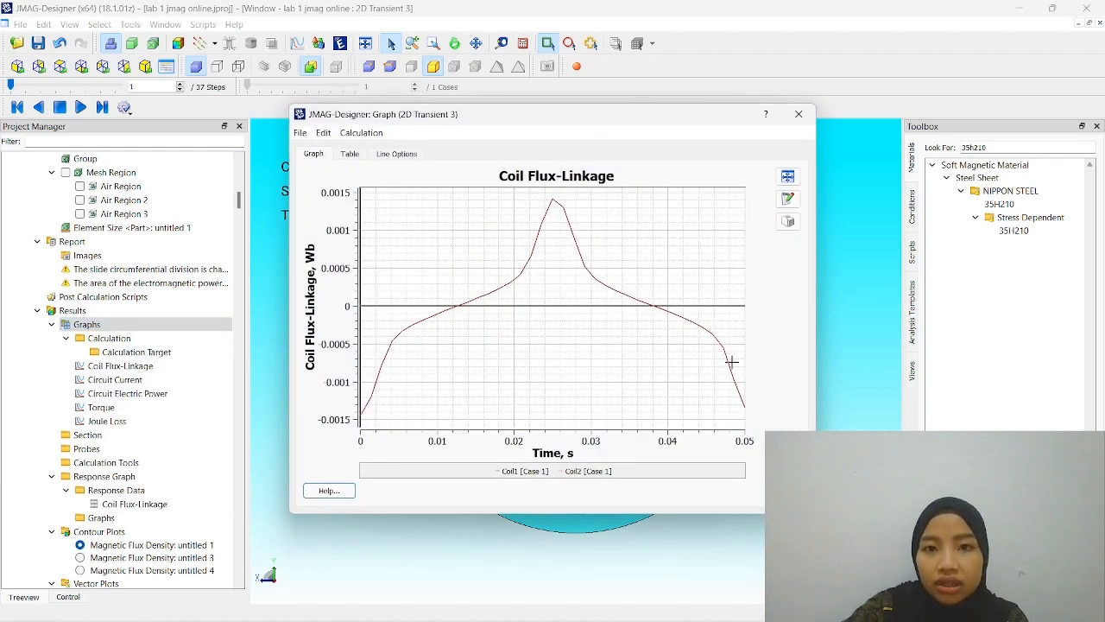
mouse_move(584, 469)
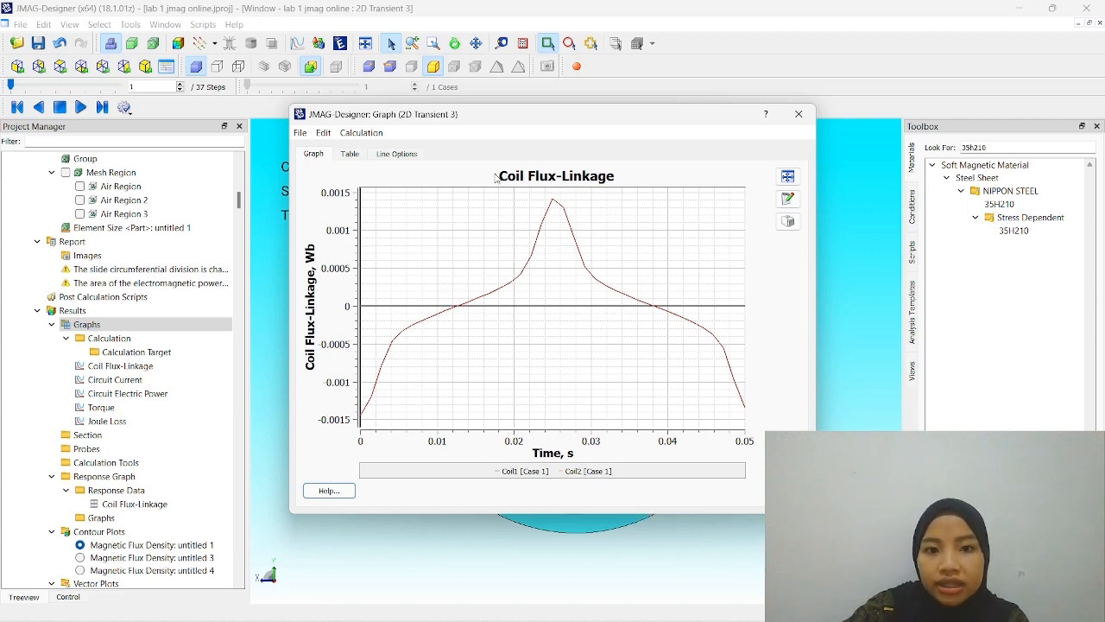
left_click(349, 156)
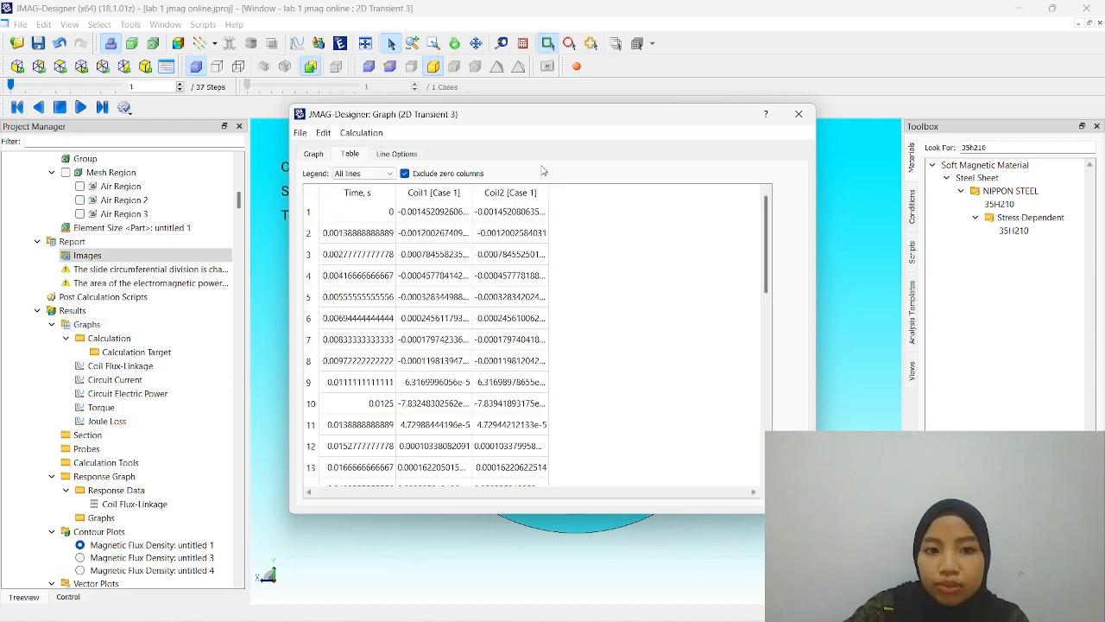
left_click(798, 121)
- Extend the 2D model to a 3D solid model with a 25 mm extrude length, merged same surfaces and copied studies, loading it to Geometry Editor
left_click(153, 285)
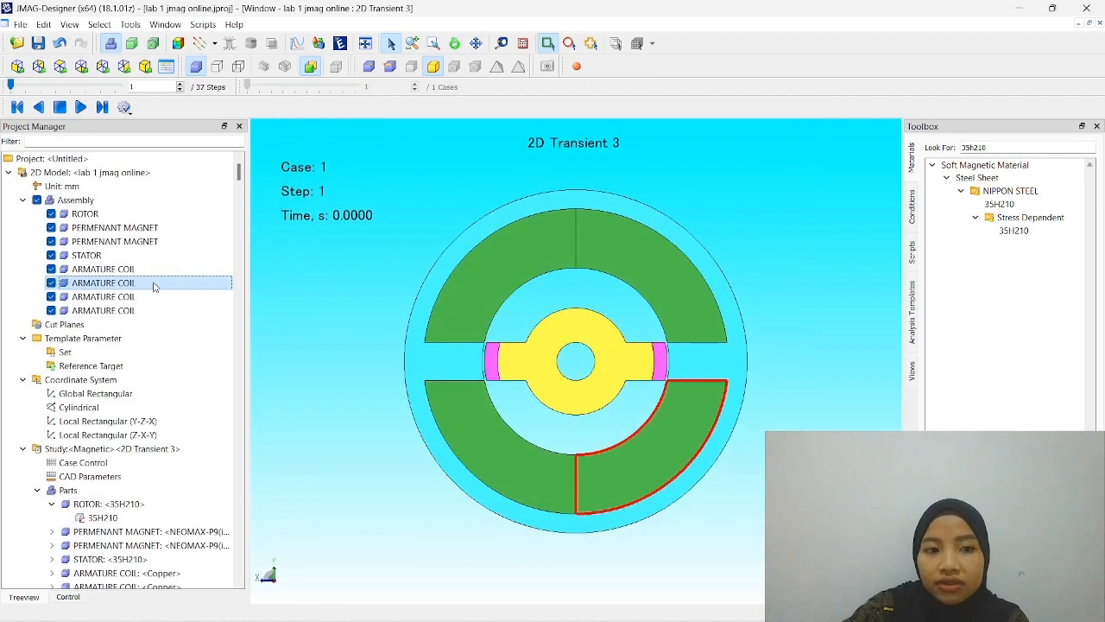
left_click(105, 187)
left_click(104, 173)
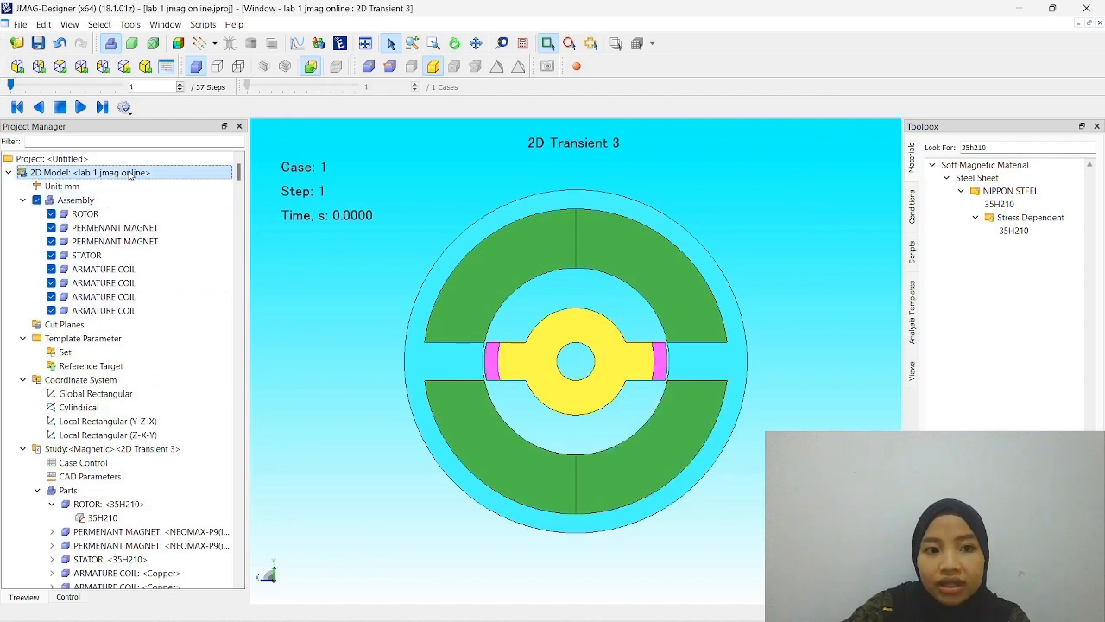
right_click(129, 172)
mouse_move(179, 194)
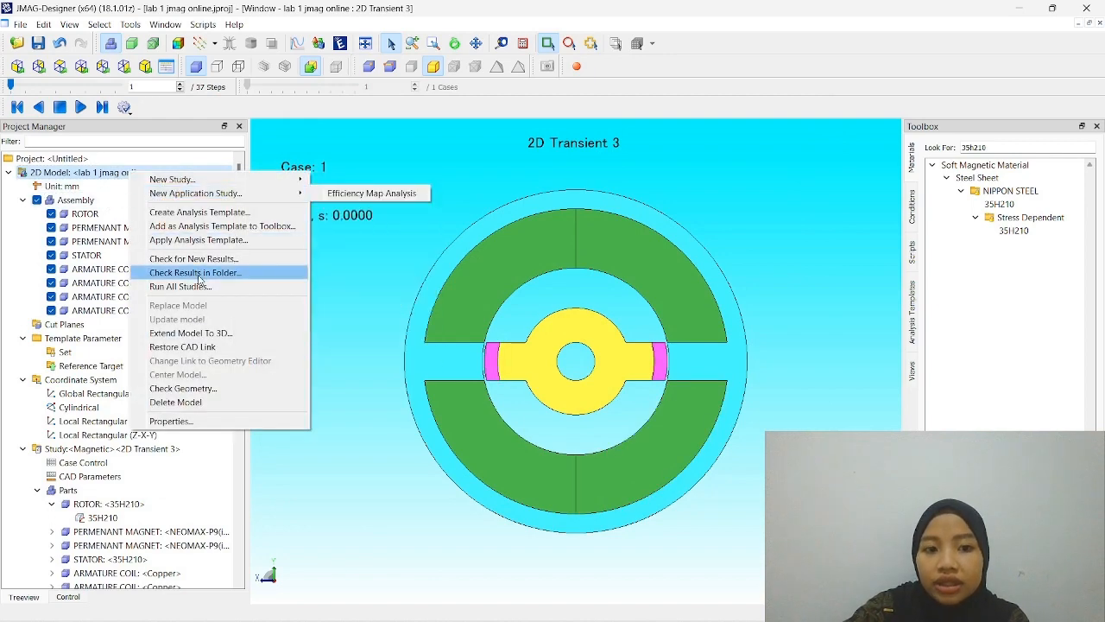
left_click(225, 335)
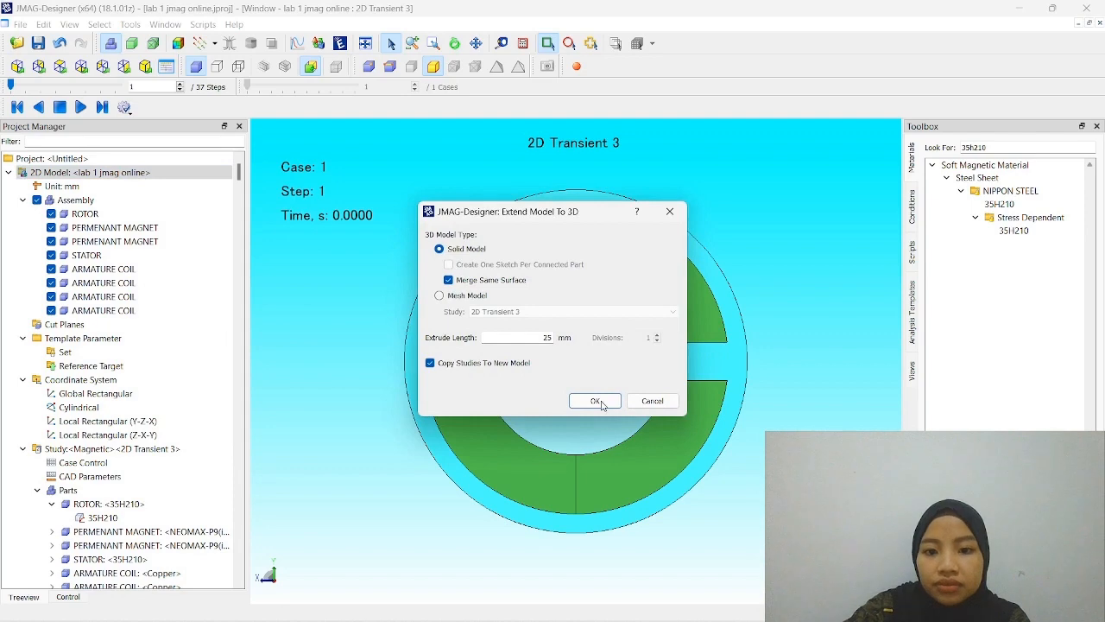
left_click(595, 400)
left_click(595, 343)
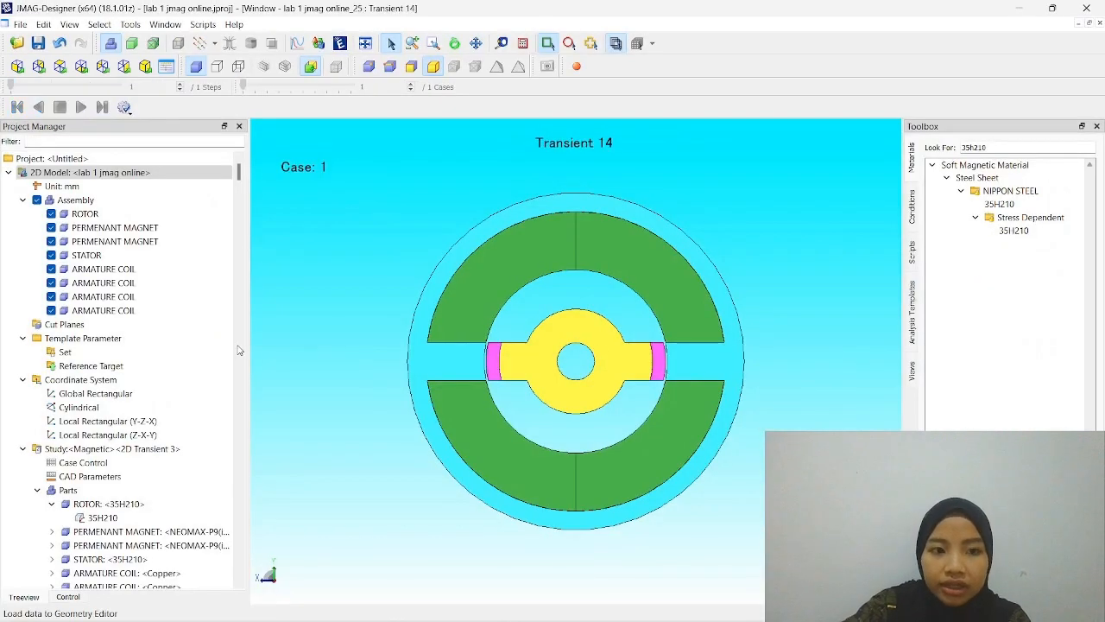
left_click(166, 283)
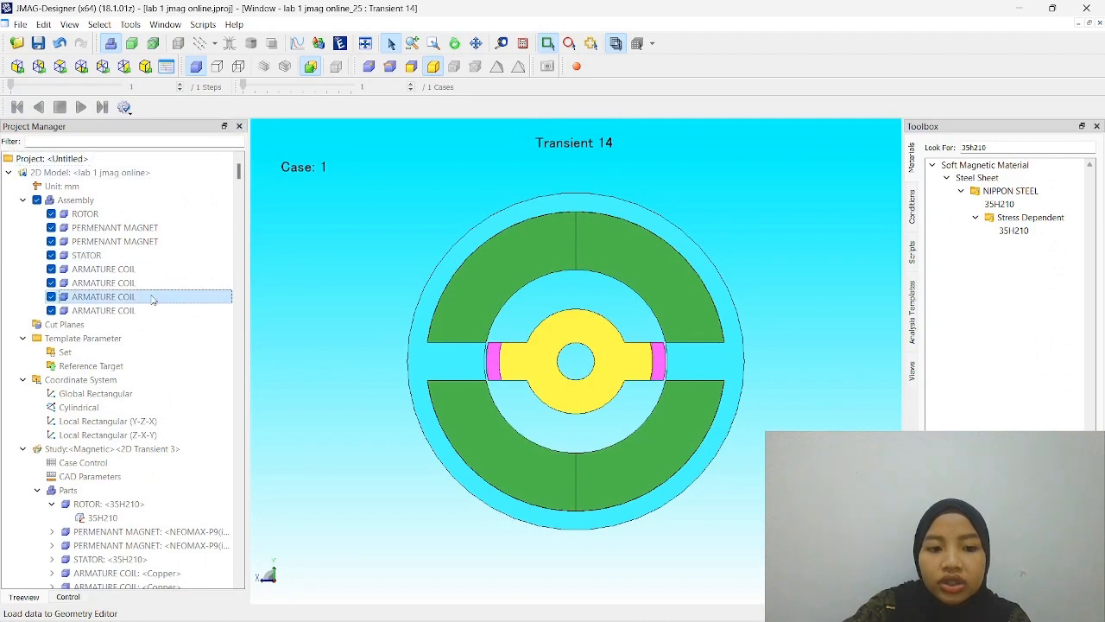
- Locate the mesh settings of the Transient 10 study and compare the faces covered by its second face and first face element sizes
scroll(153, 299, "down", 15)
scroll(153, 300, "down", 13)
scroll(153, 300, "up", 5)
scroll(153, 300, "down", 1)
scroll(153, 300, "down", 13)
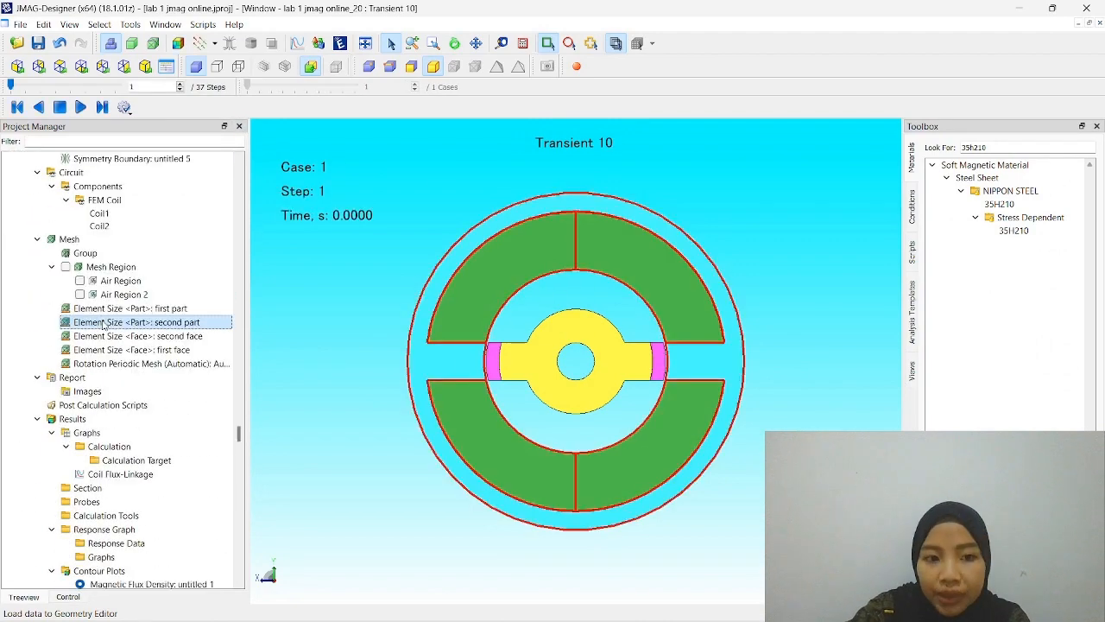
left_click(106, 337)
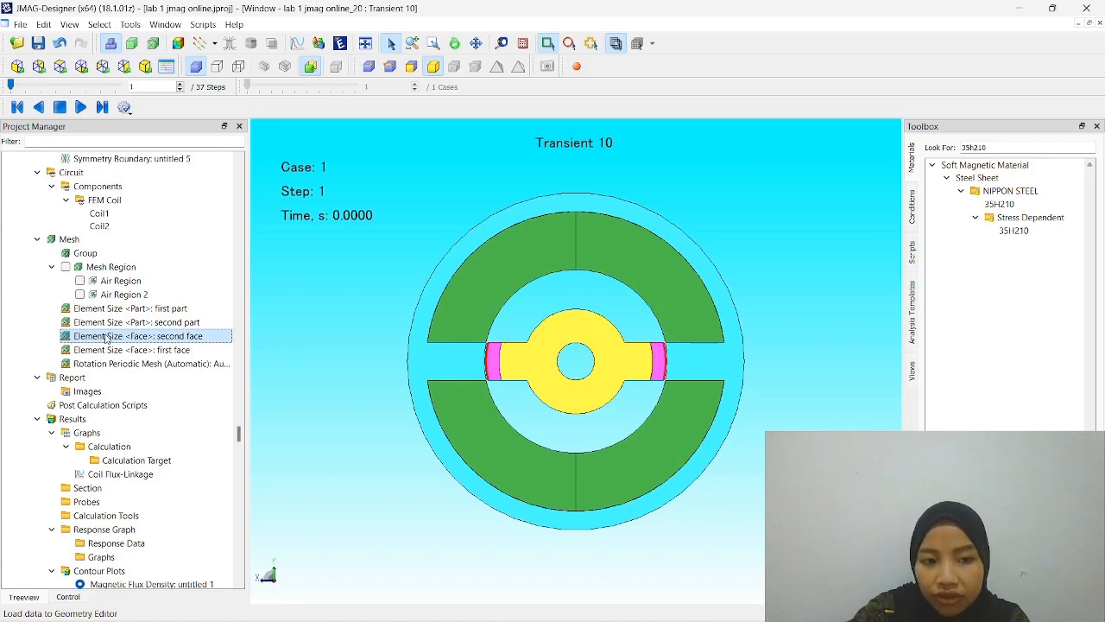
left_click(119, 349)
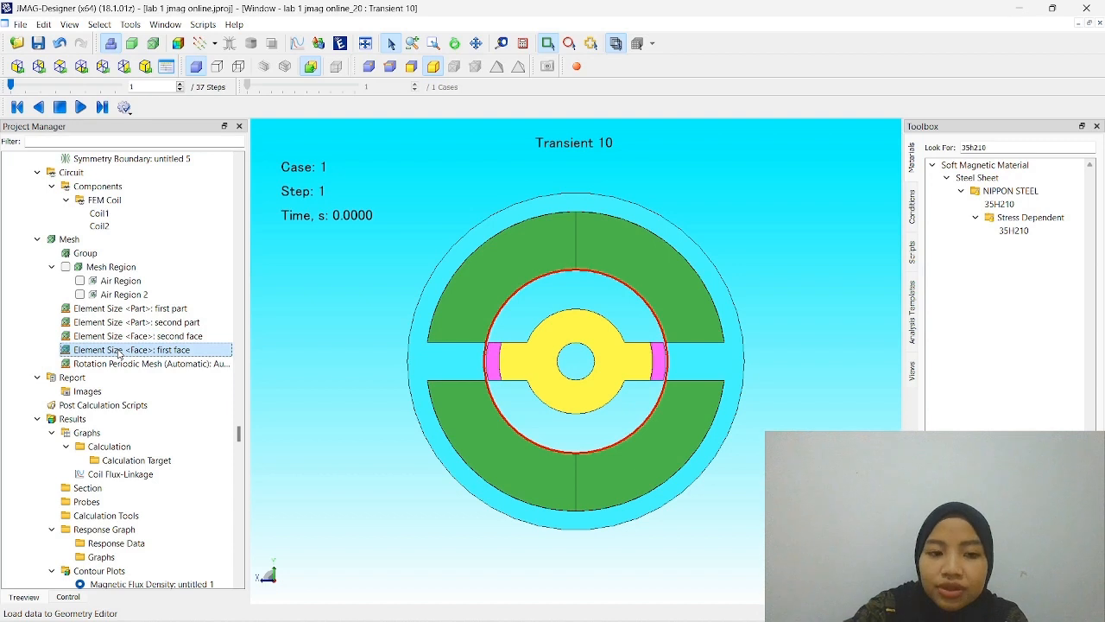
left_click(121, 341)
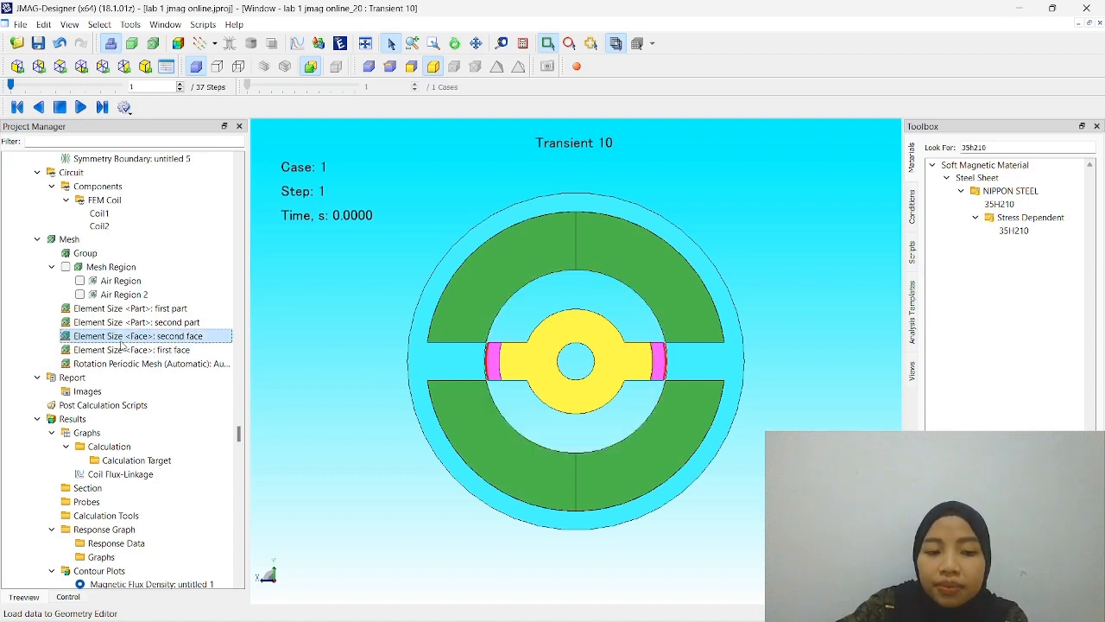
left_click(123, 351)
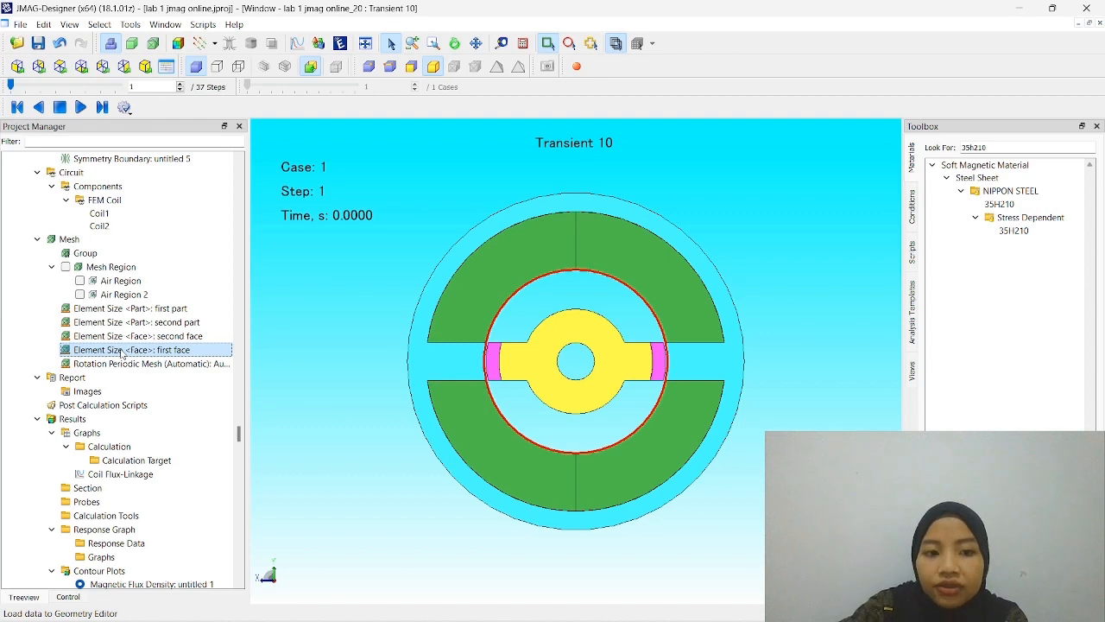
- Open the first face element size setting and examine its stator faces 59 and 63 up close on the model
double_click(123, 351)
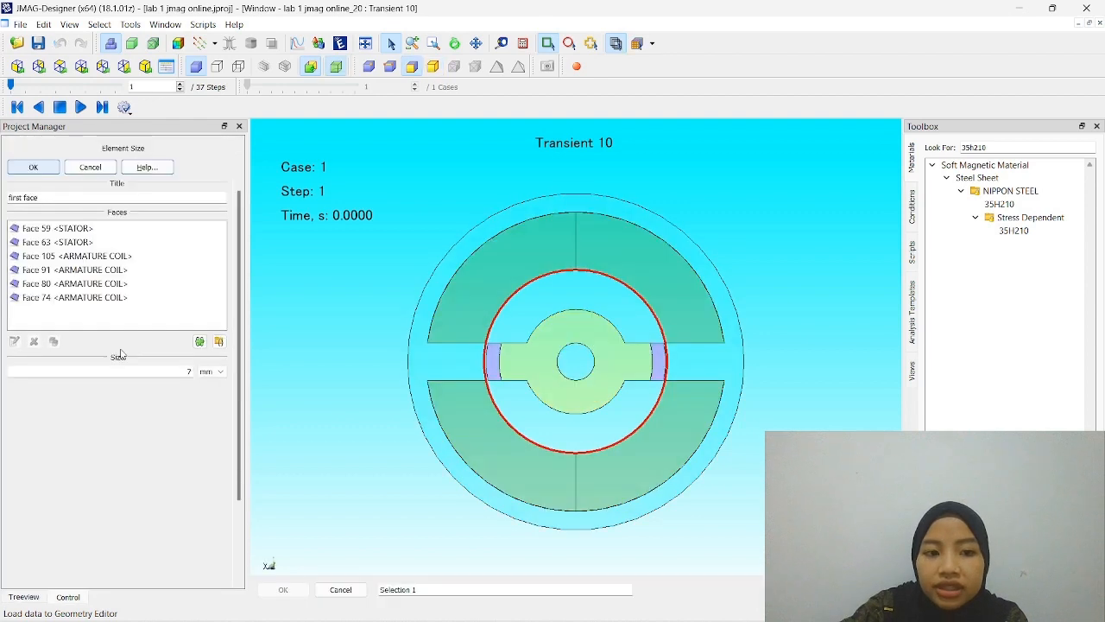
left_click(41, 229)
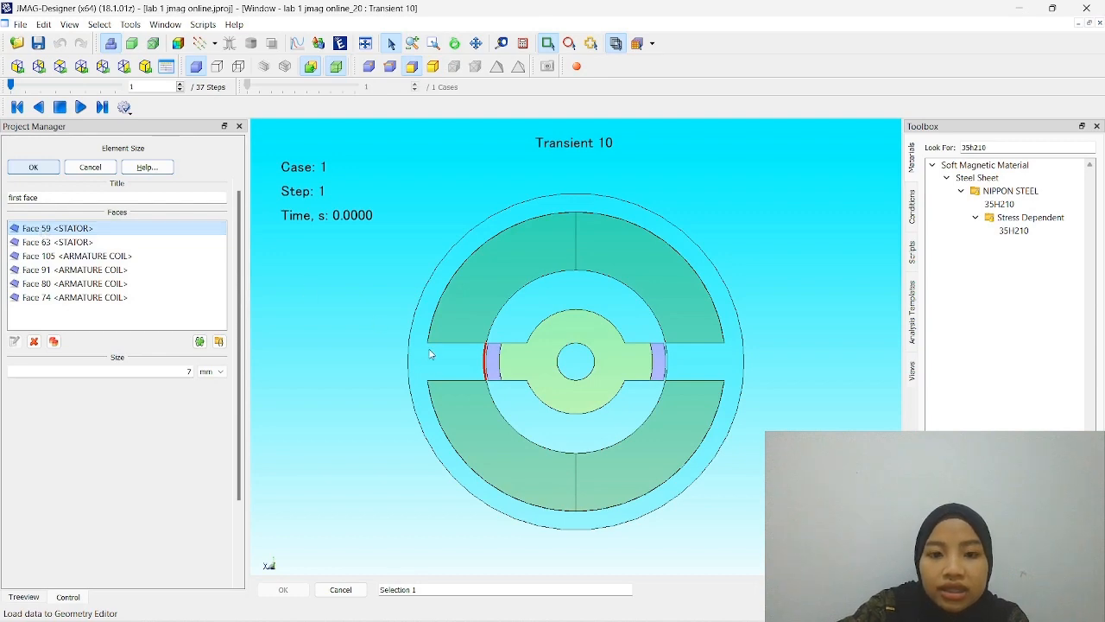
scroll(495, 342, "up", 4)
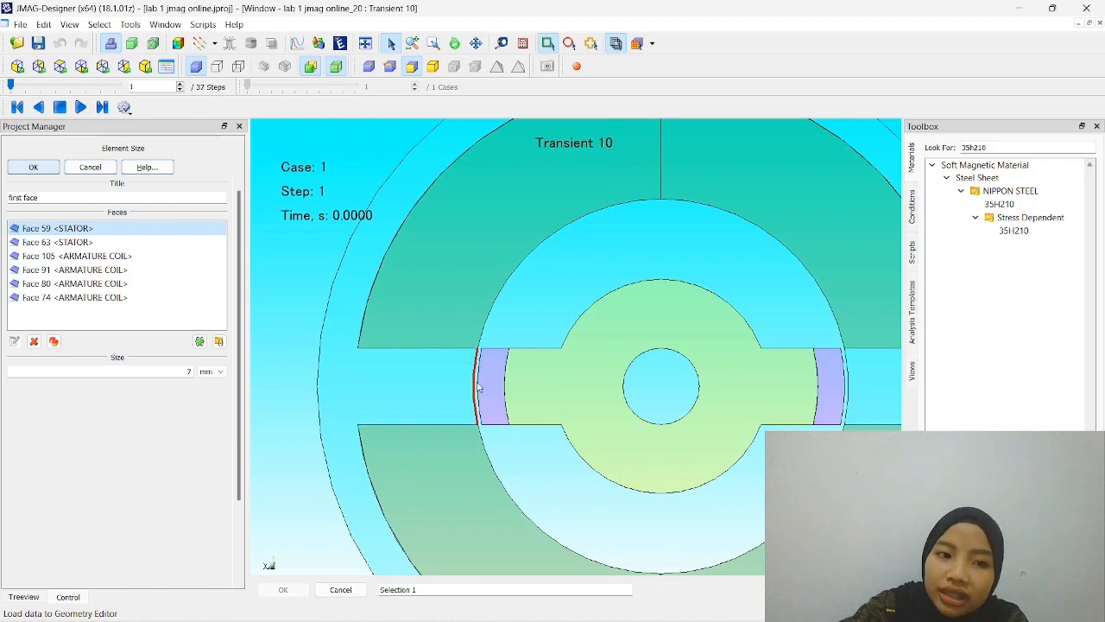
scroll(475, 389, "up", 3)
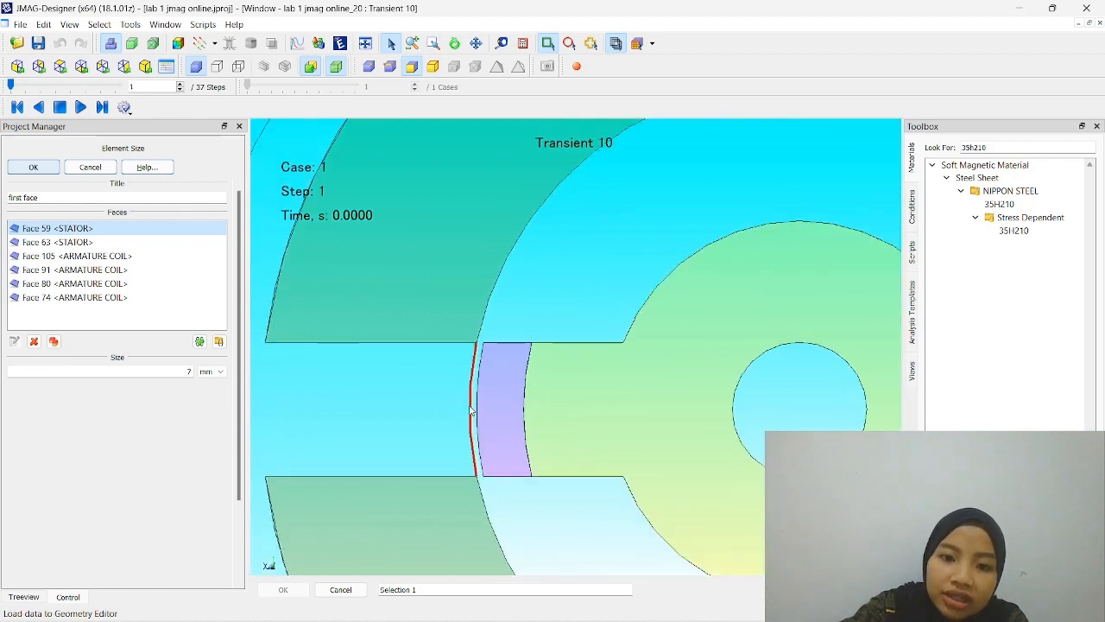
left_click(69, 244)
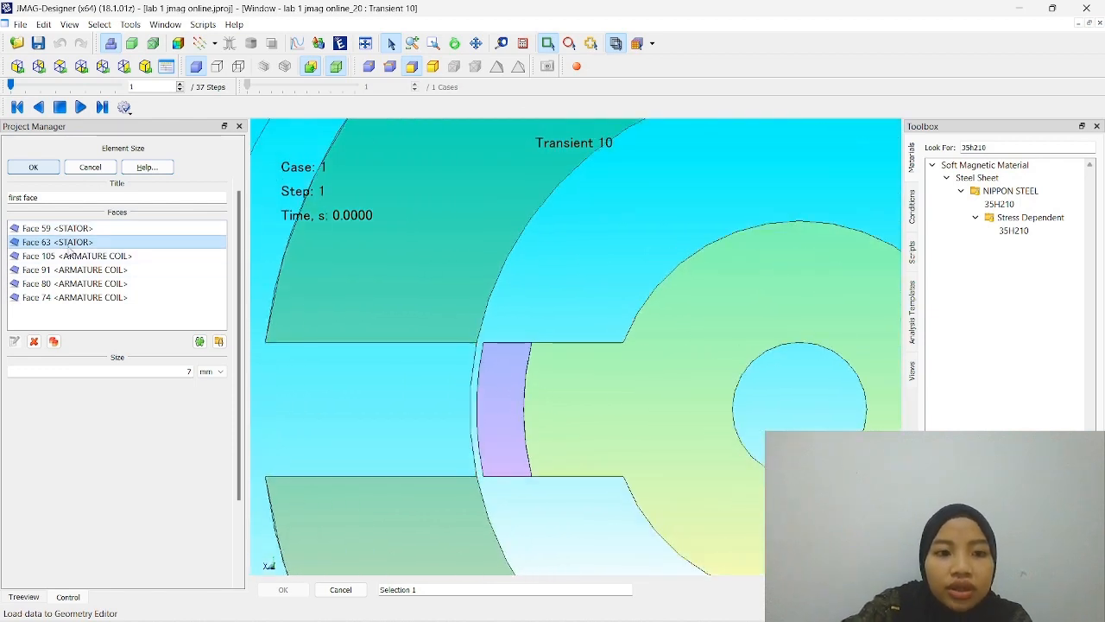
scroll(636, 279, "down", 4)
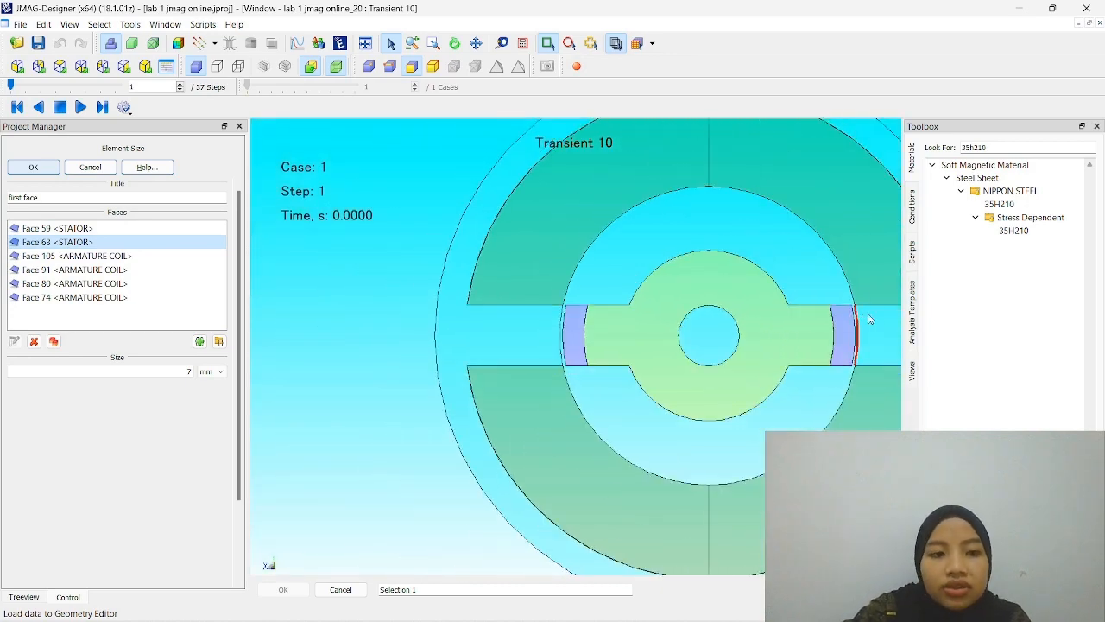
- Highlight the armature coil faces 105, 91, 80 and 74 of the setting one by one and accept it
left_click(71, 257)
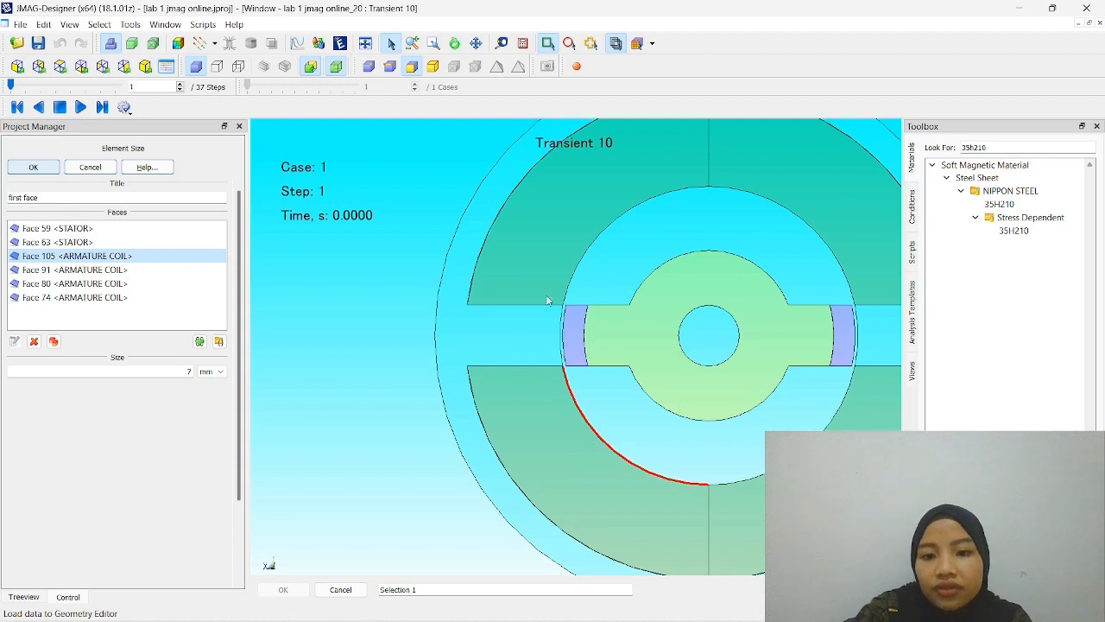
left_click(170, 271)
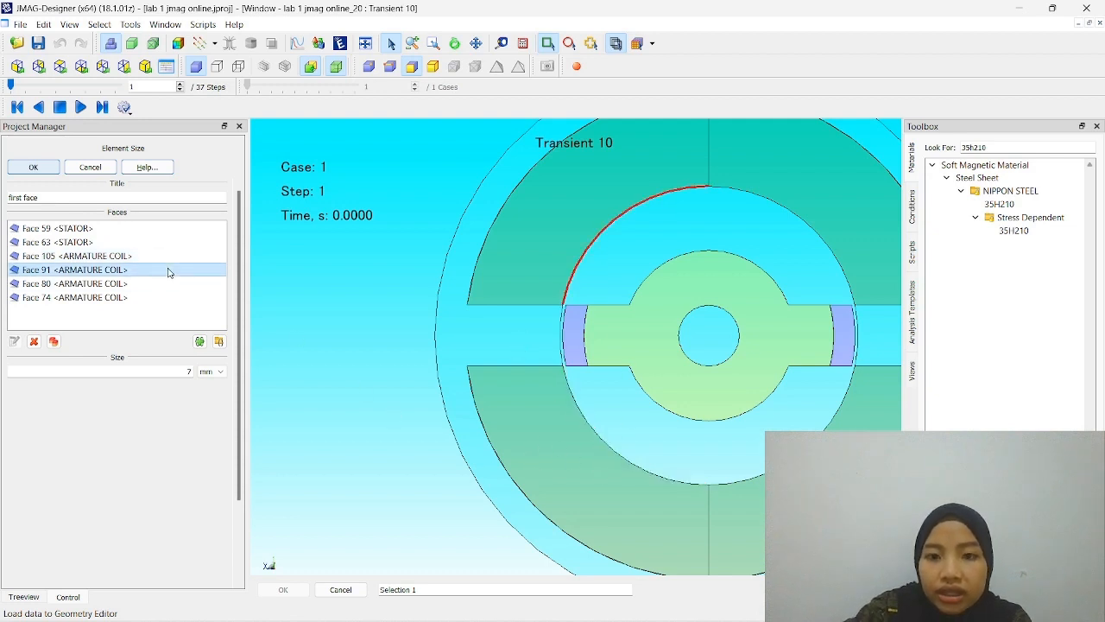
left_click(172, 284)
left_click(172, 298)
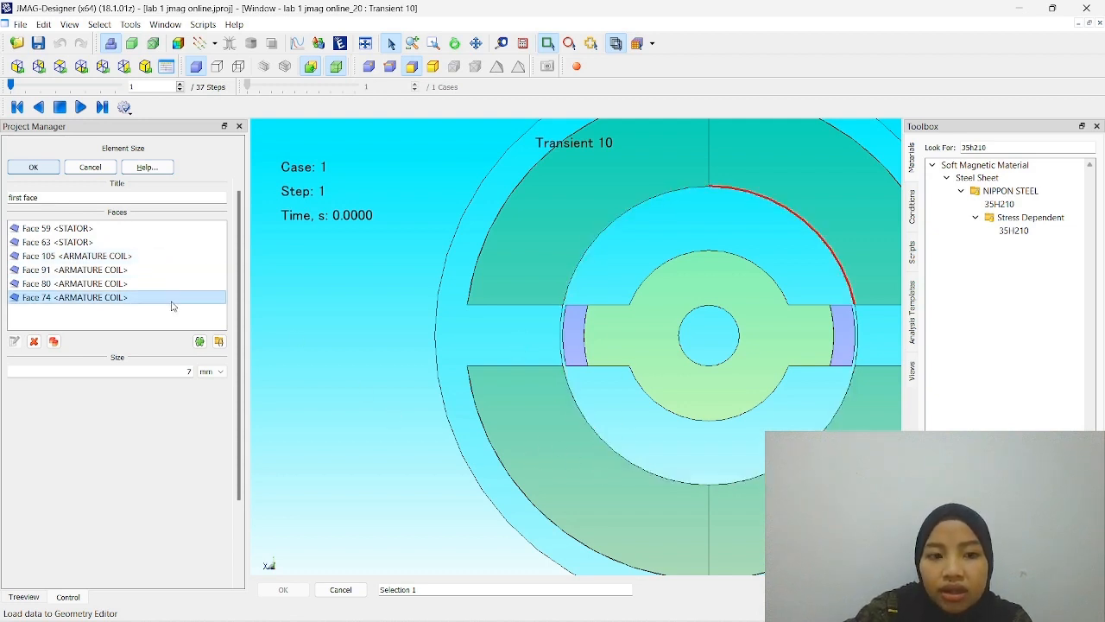
left_click(33, 167)
- Highlight the first part, second part, second face and first face element size settings in turn on the model
left_click(164, 308)
left_click(175, 322)
left_click(187, 336)
left_click(195, 350)
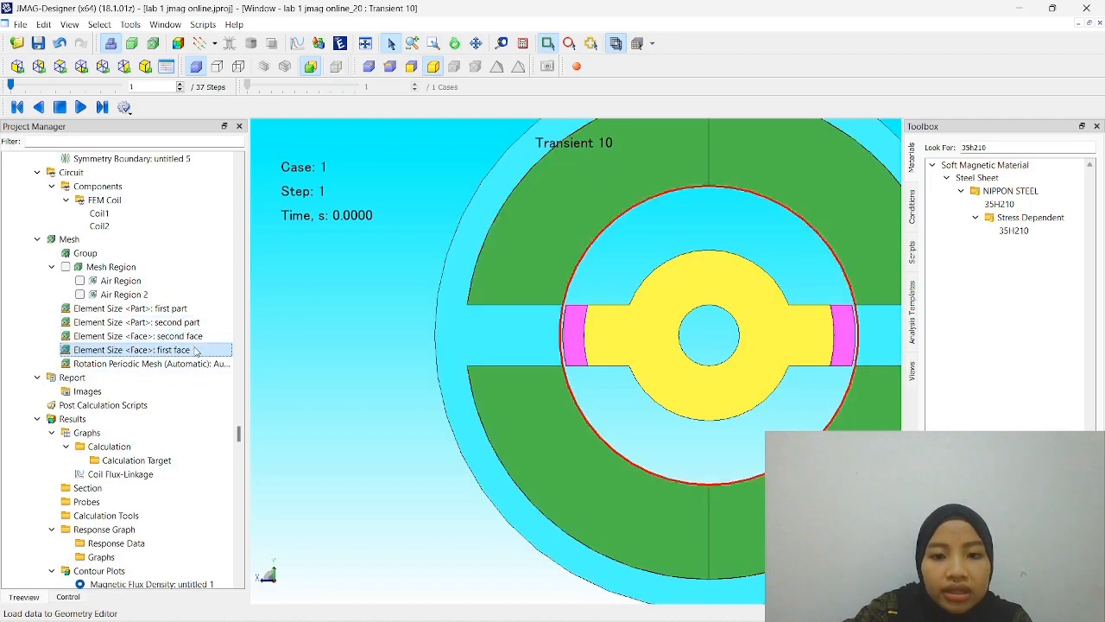
- Compare the regions covered by the first part and second part element sizes, followed by the second face and first face ones
left_click(175, 310)
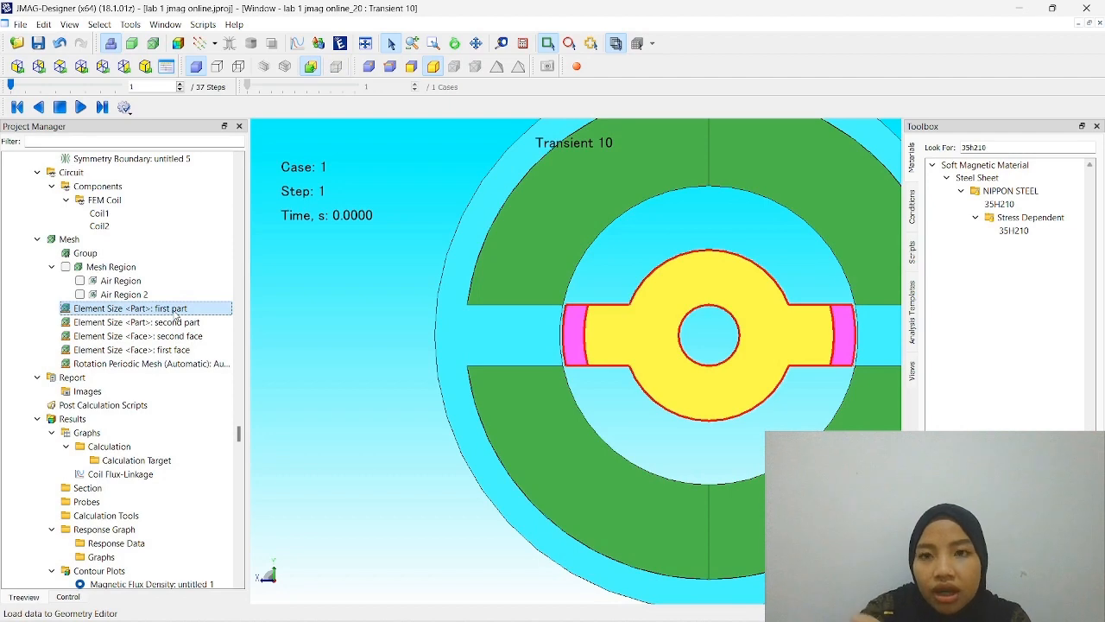
left_click(176, 319)
left_click(171, 309)
left_click(173, 323)
left_click(177, 336)
left_click(180, 350)
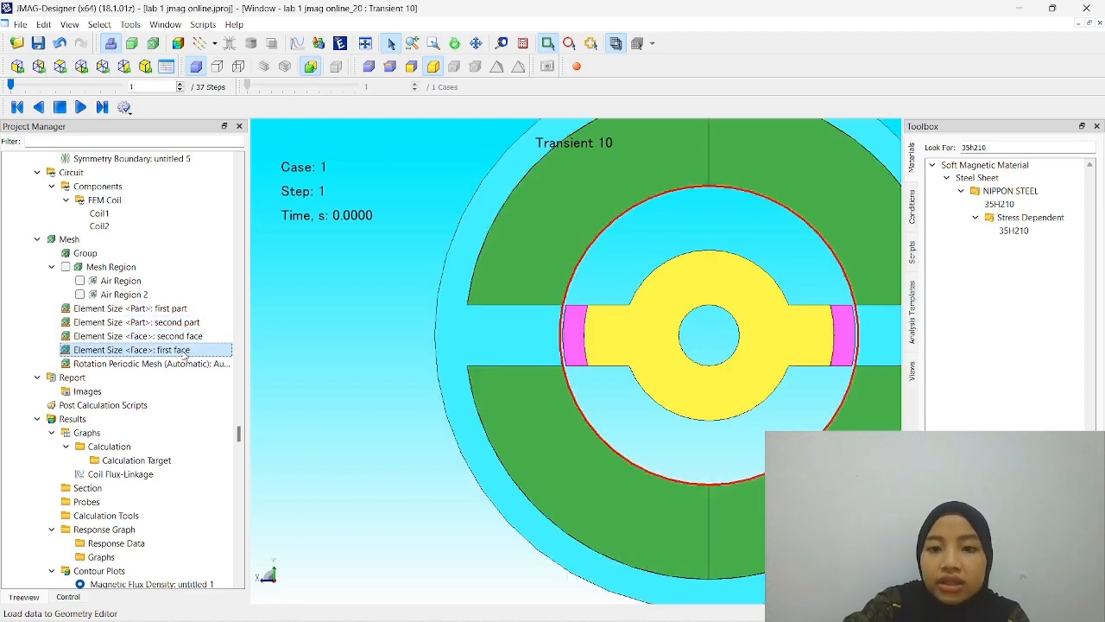
left_click(163, 379)
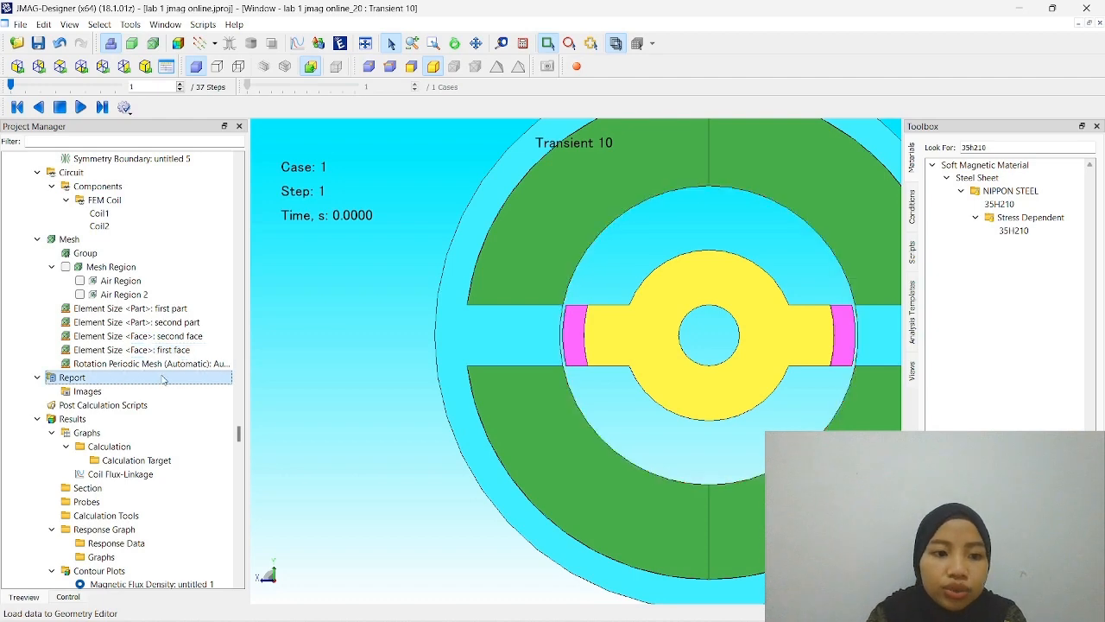
scroll(163, 379, "down", 2)
scroll(163, 379, "up", 4)
scroll(163, 380, "down", 5)
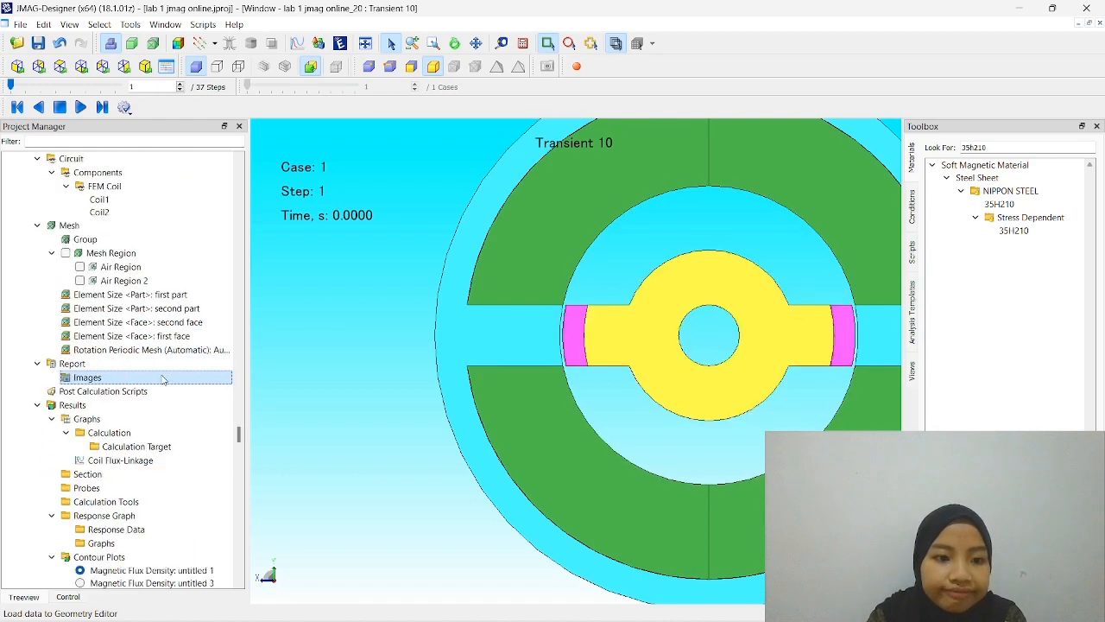
scroll(164, 379, "down", 9)
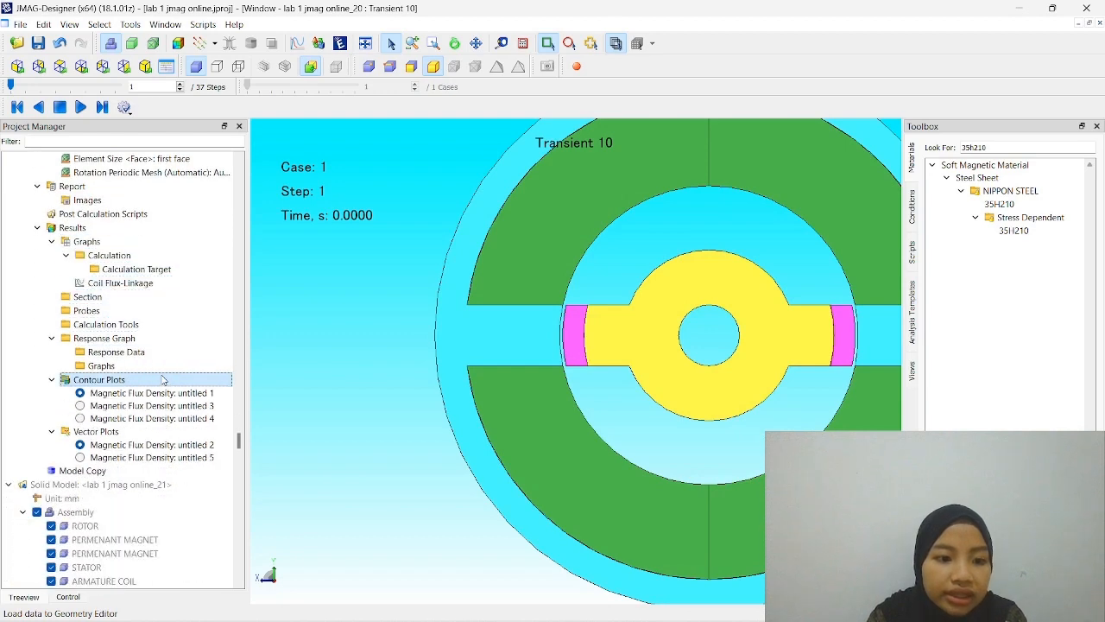
scroll(163, 380, "up", 10)
scroll(164, 379, "up", 12)
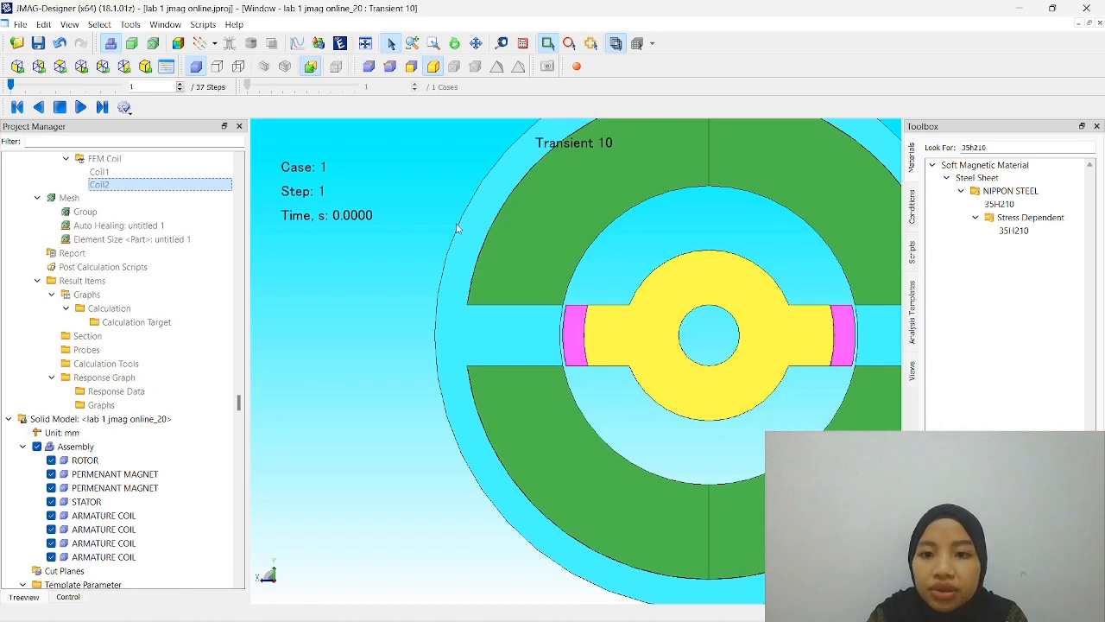
- Display the magnetic flux density vector plot on the motor model and overlay the contour plot
scroll(458, 228, "down", 2)
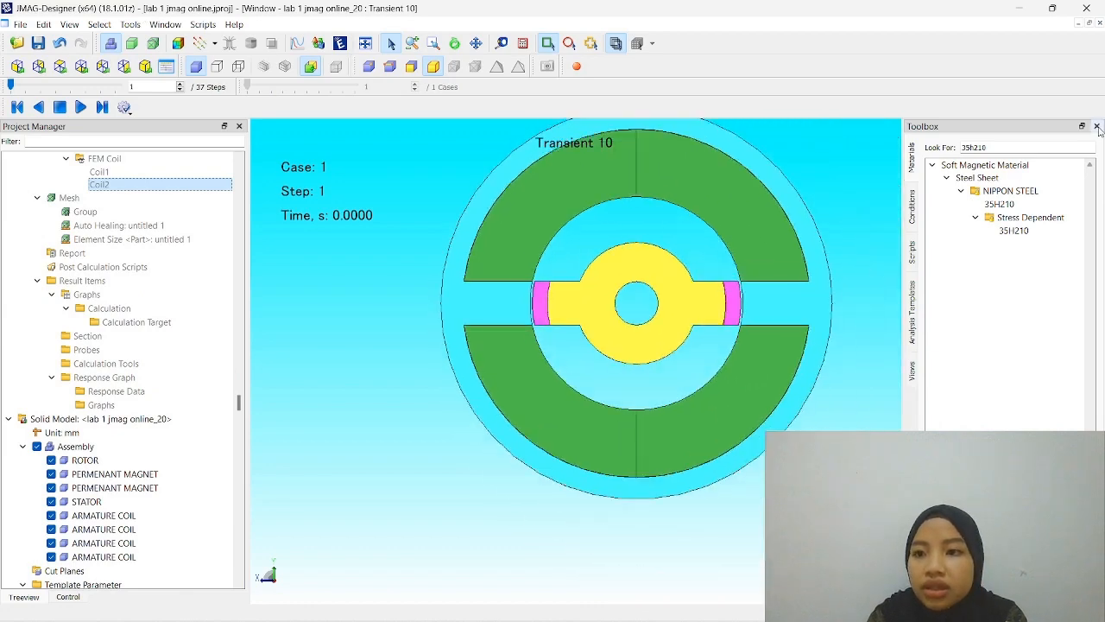
scroll(723, 228, "up", 1)
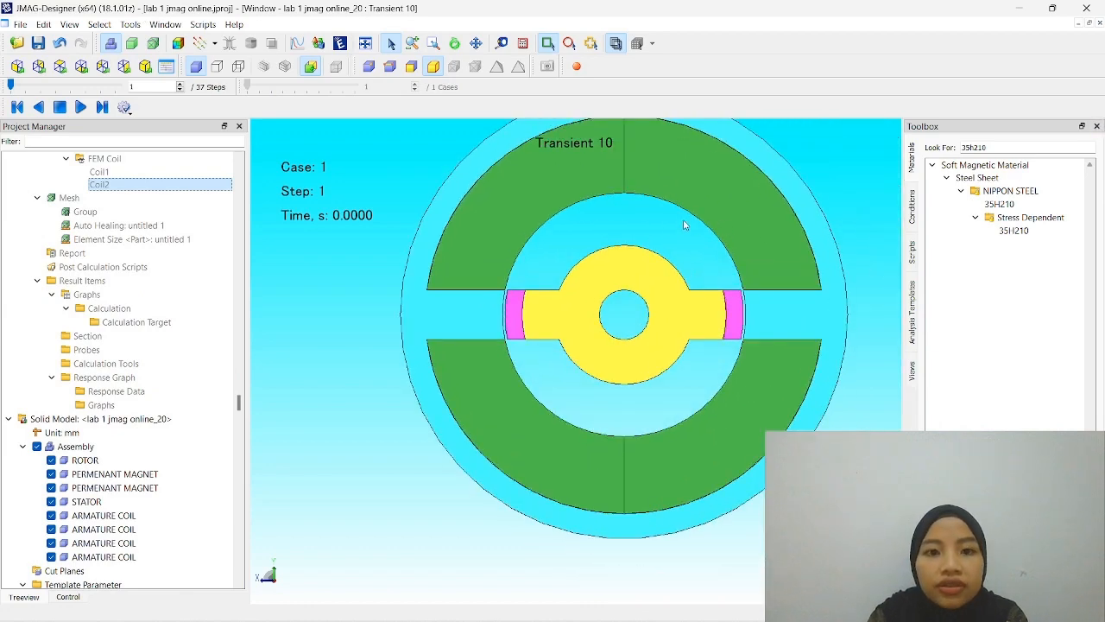
left_click(198, 45)
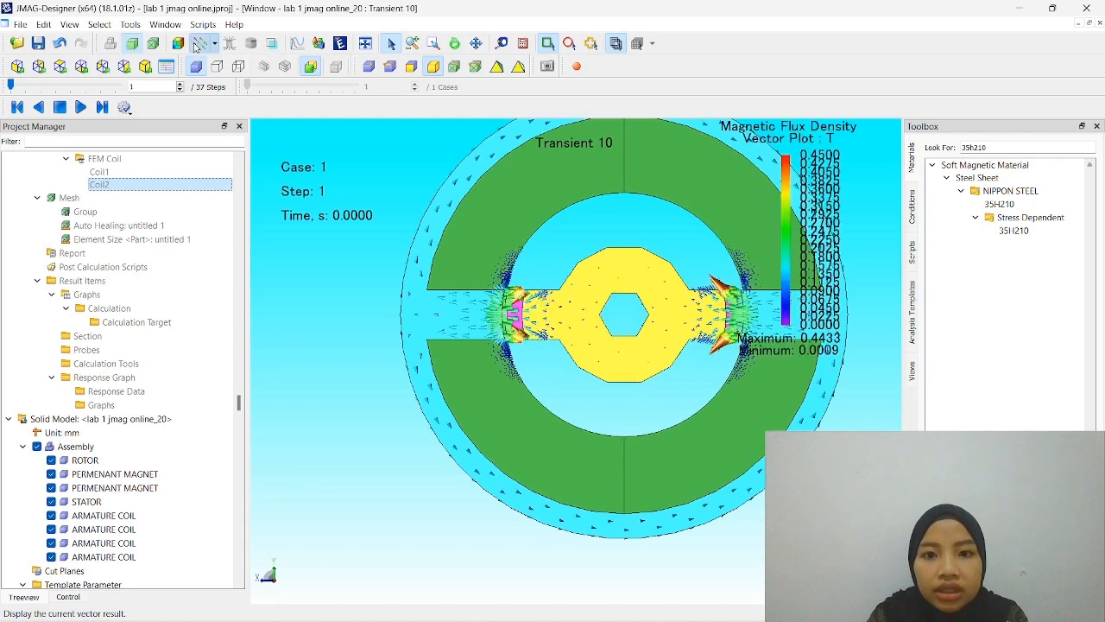
scroll(658, 333, "up", 2)
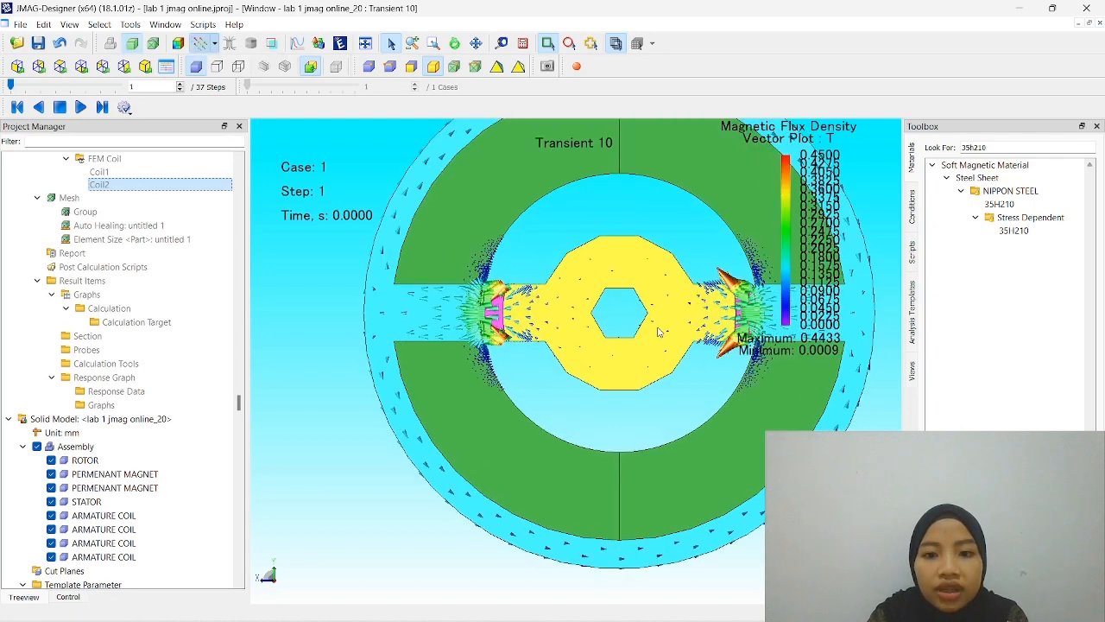
scroll(658, 332, "down", 1)
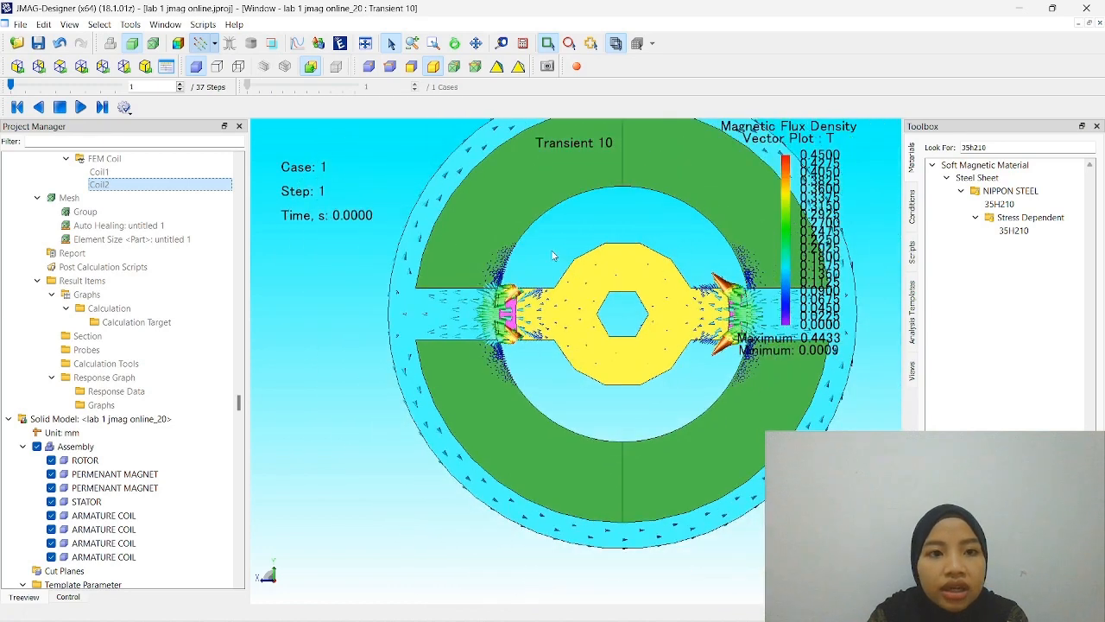
left_click(176, 46)
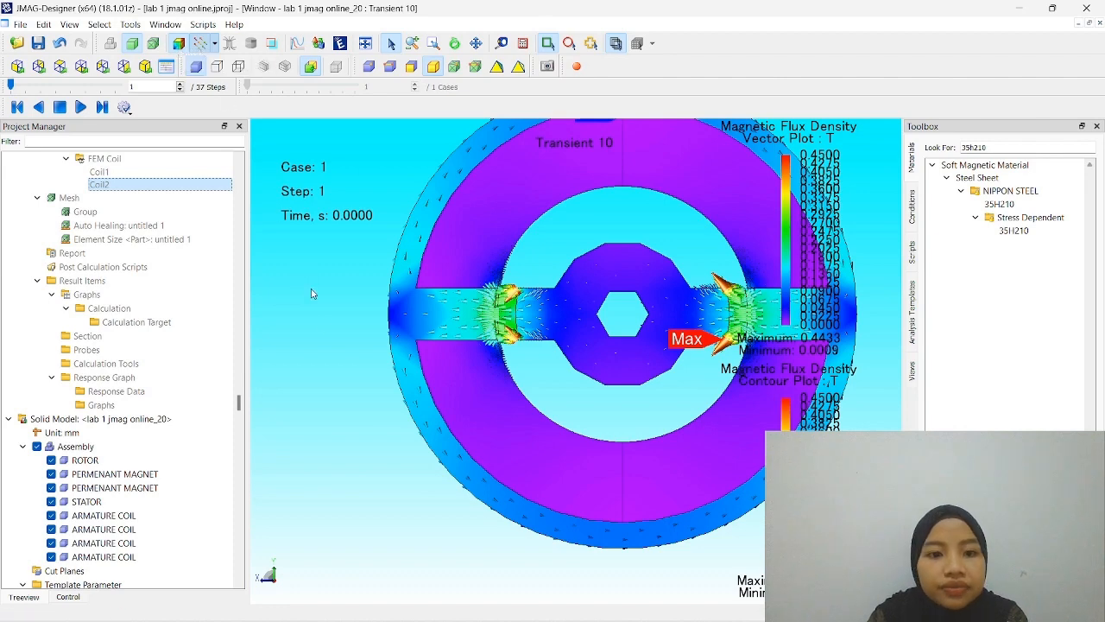
- Show the Coil Flux-Linkage graph from the results of the Transient 10 study
left_click(120, 420)
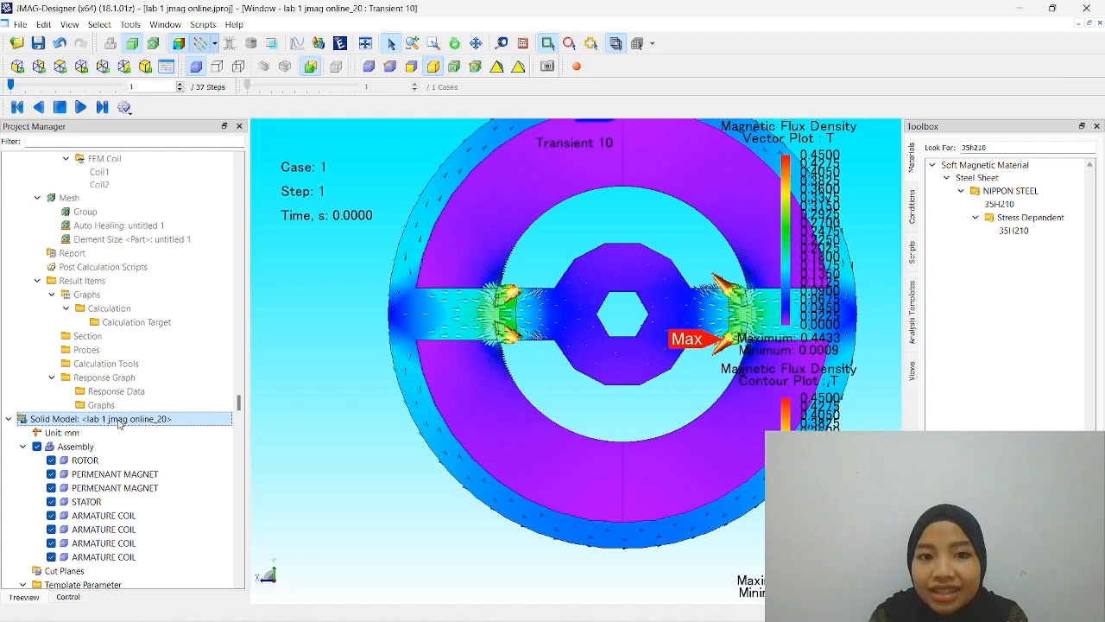
scroll(116, 432, "down", 10)
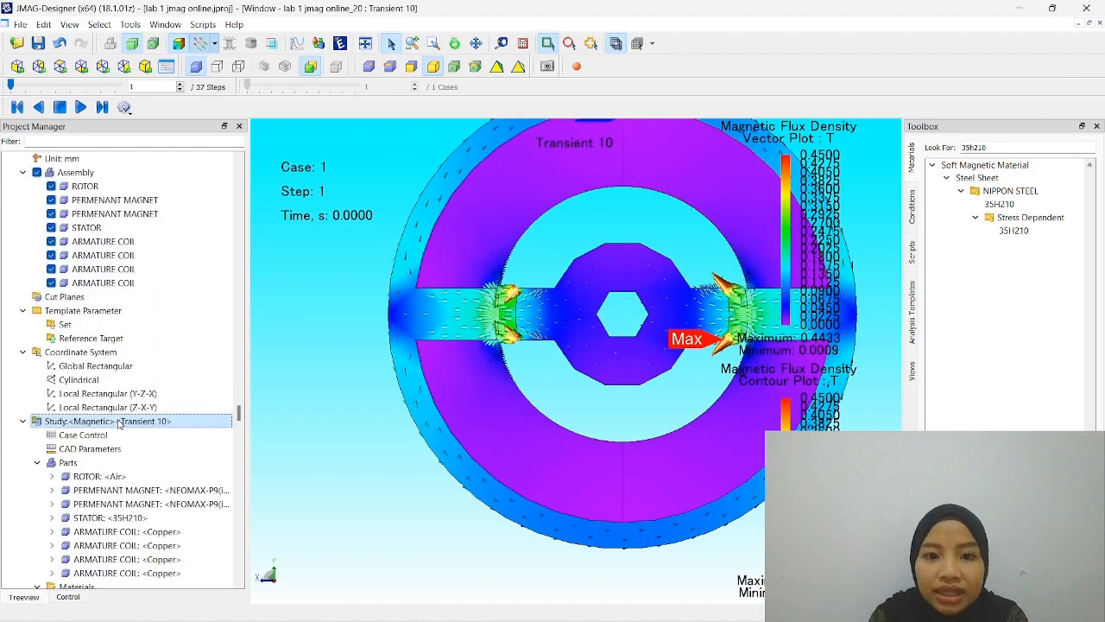
left_click(107, 502)
scroll(107, 501, "down", 9)
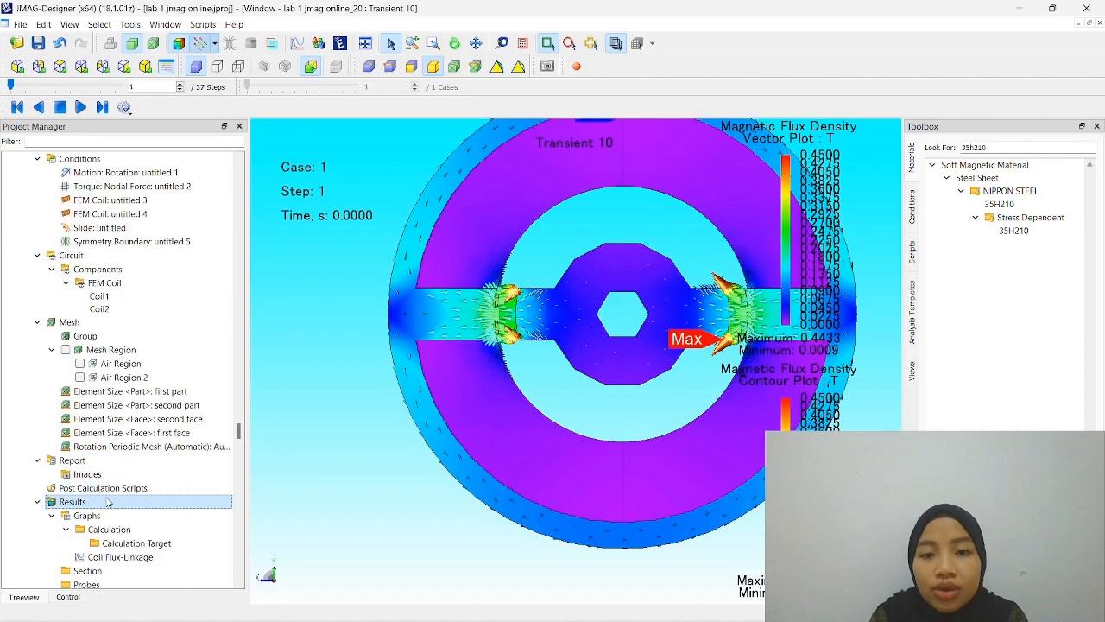
scroll(107, 502, "down", 1)
left_click(102, 462)
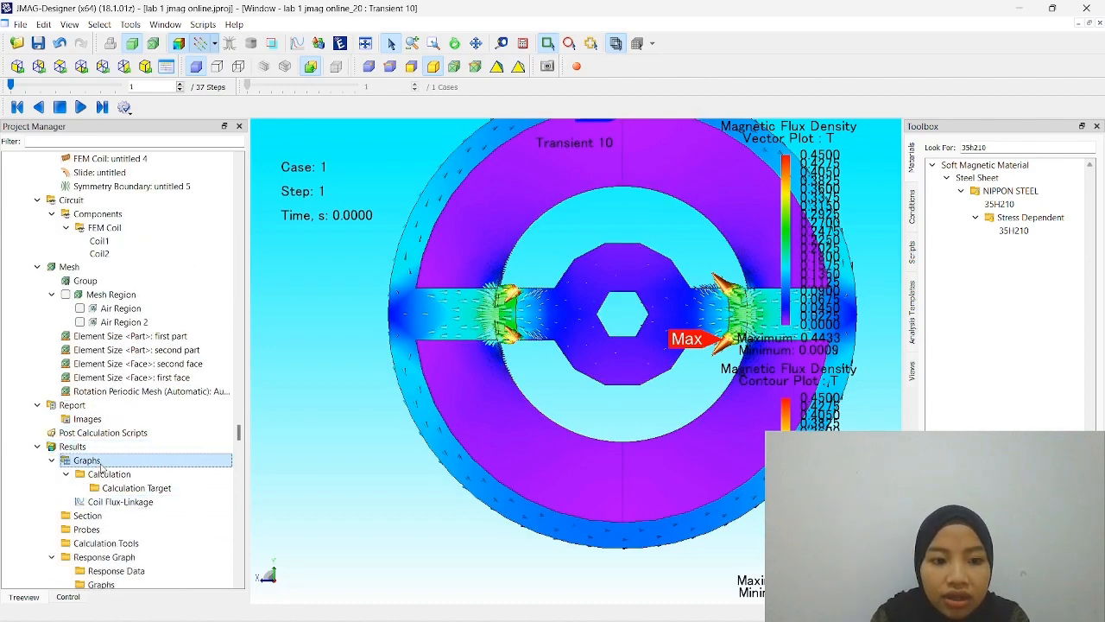
right_click(102, 466)
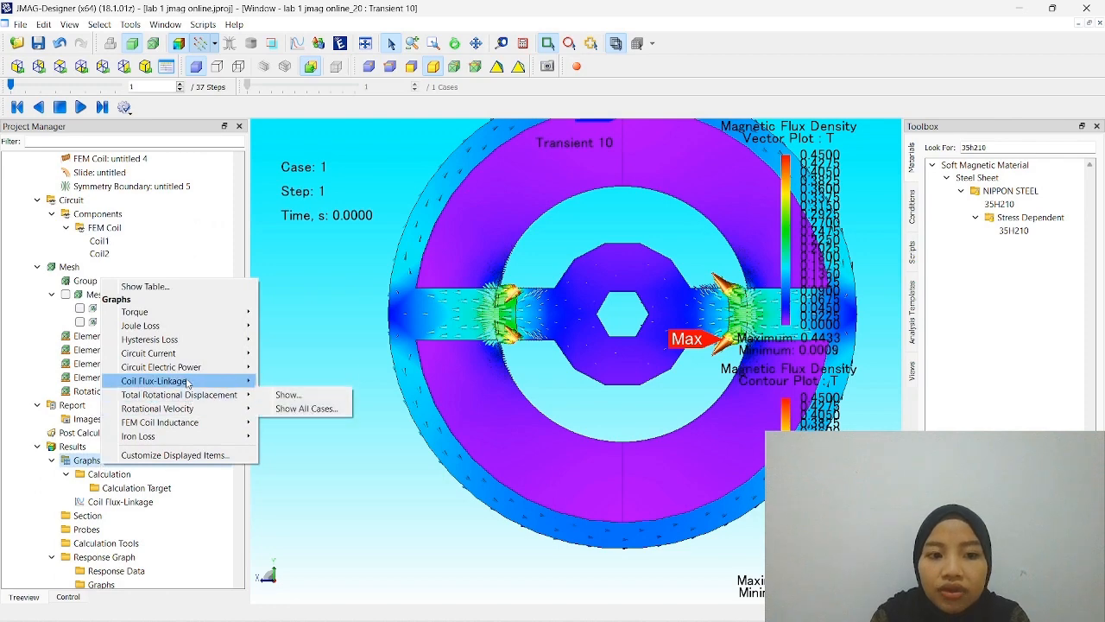
mouse_move(188, 384)
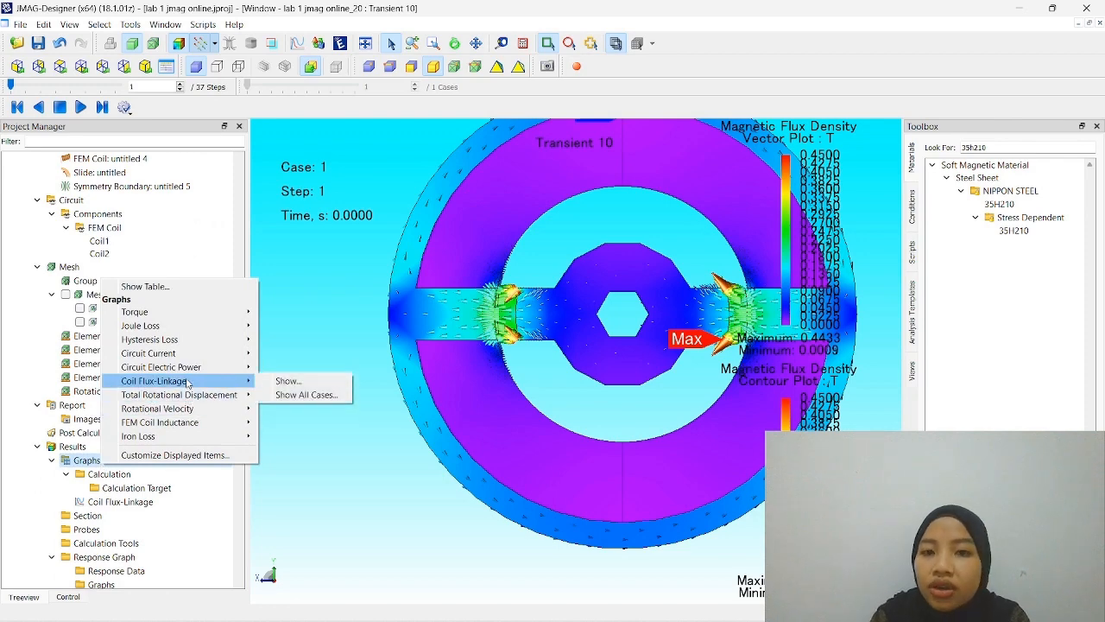
left_click(285, 381)
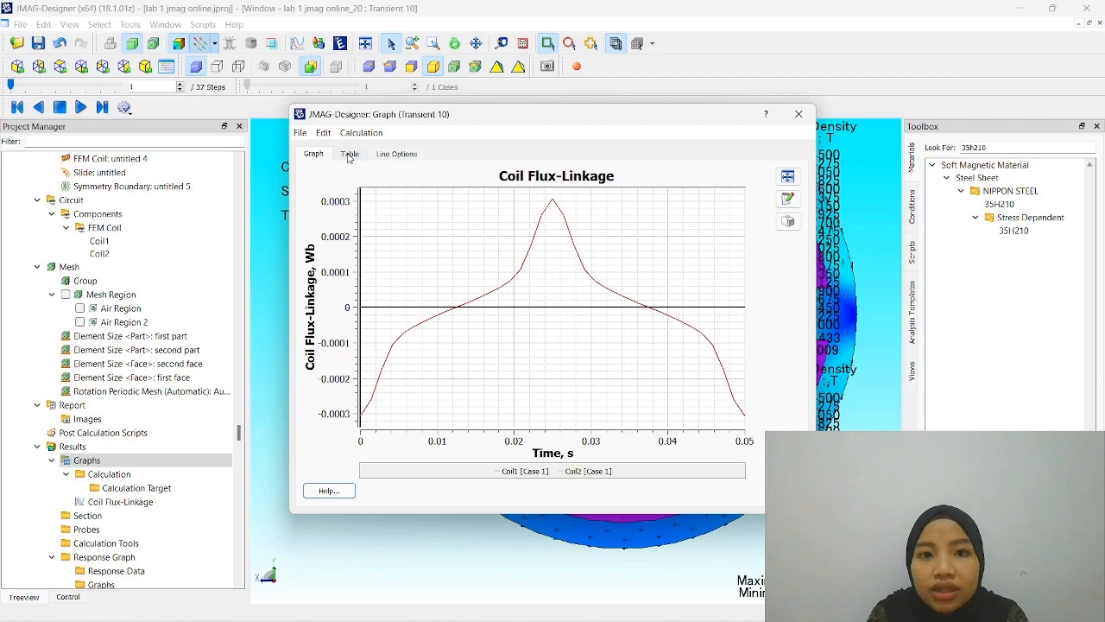
- Review the coil flux-linkage values over time in table form and close the graph window
left_click(349, 155)
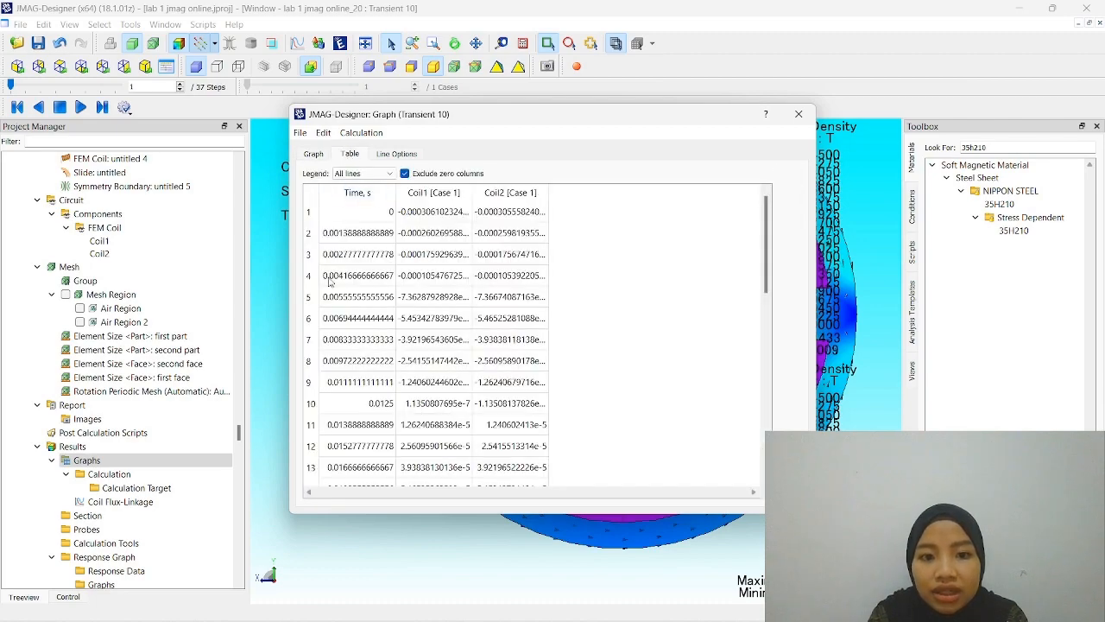
scroll(331, 282, "down", 8)
scroll(385, 422, "up", 8)
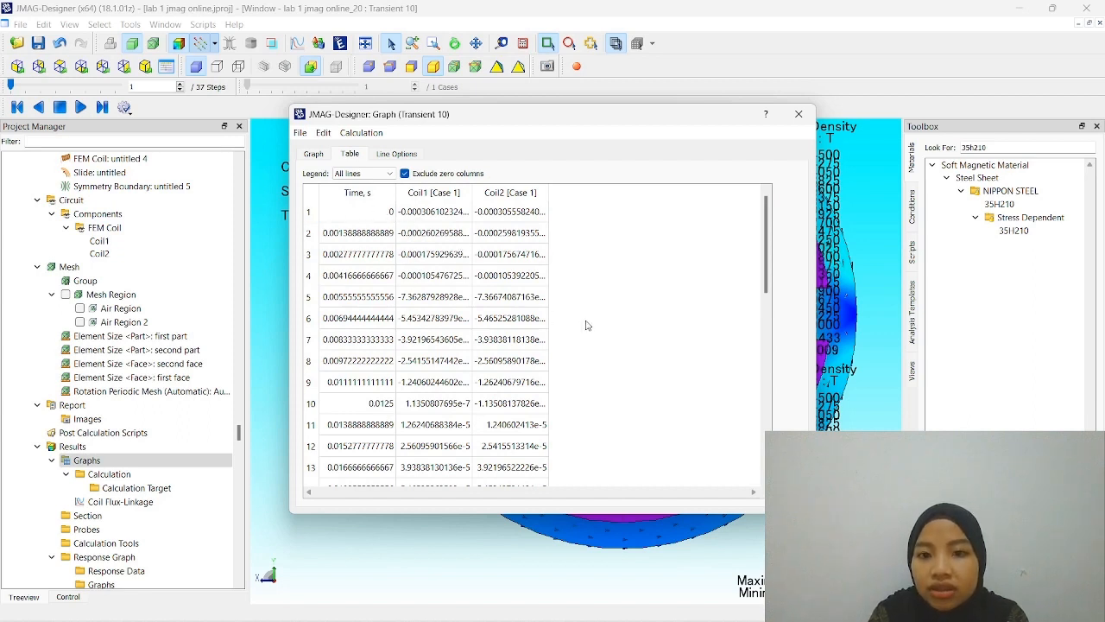
left_click(799, 114)
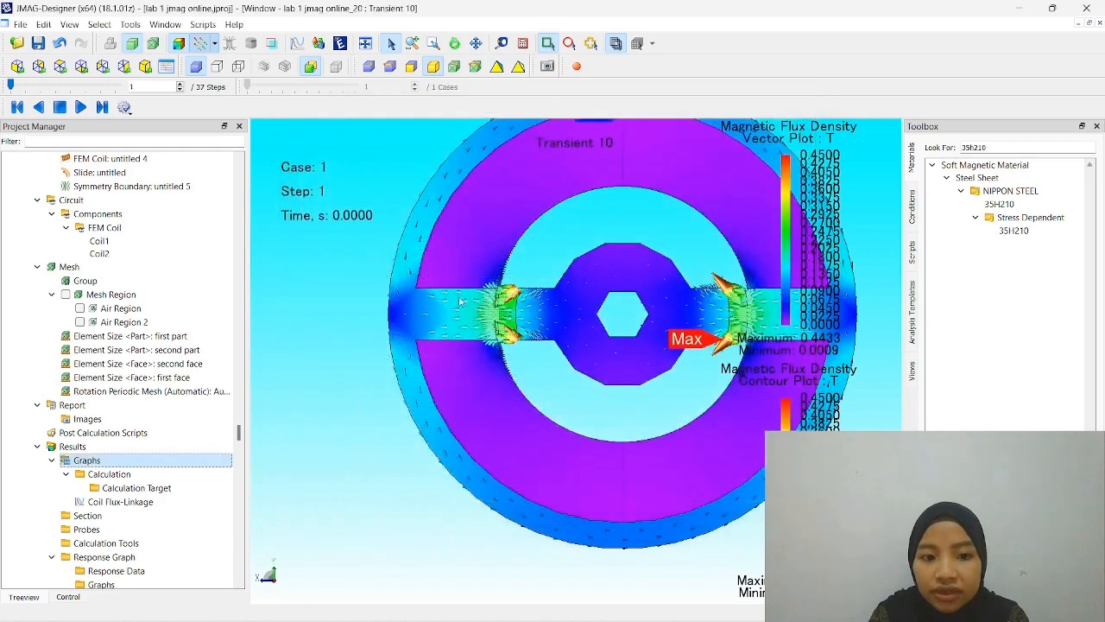
- Hide the flux density plots and return to the plain geometry view of the whole motor
left_click(200, 43)
left_click(110, 44)
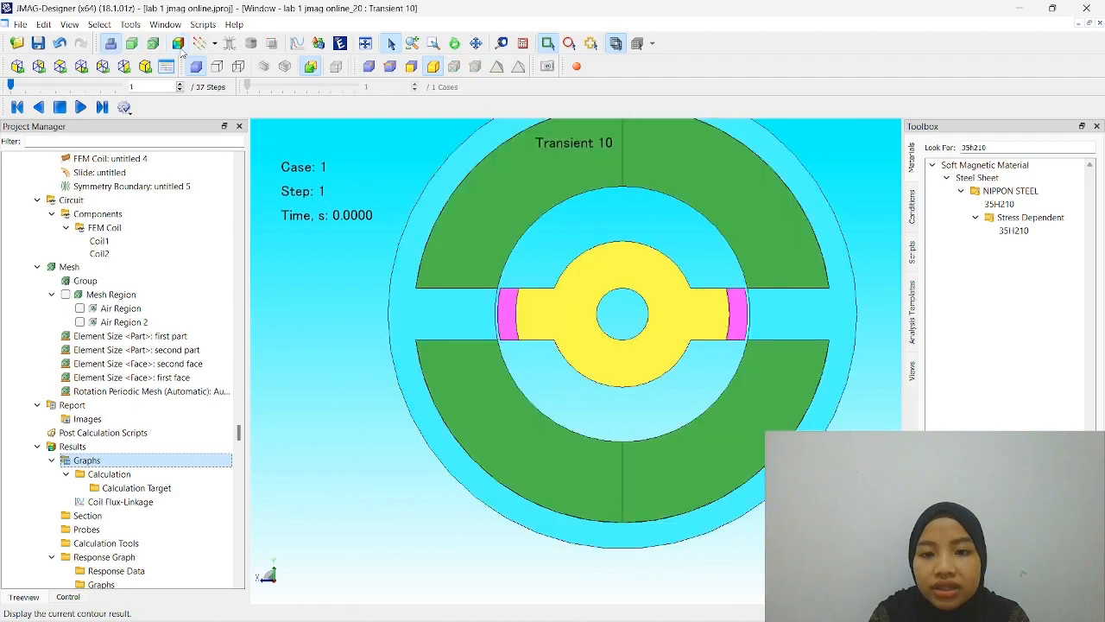
scroll(404, 282, "down", 3)
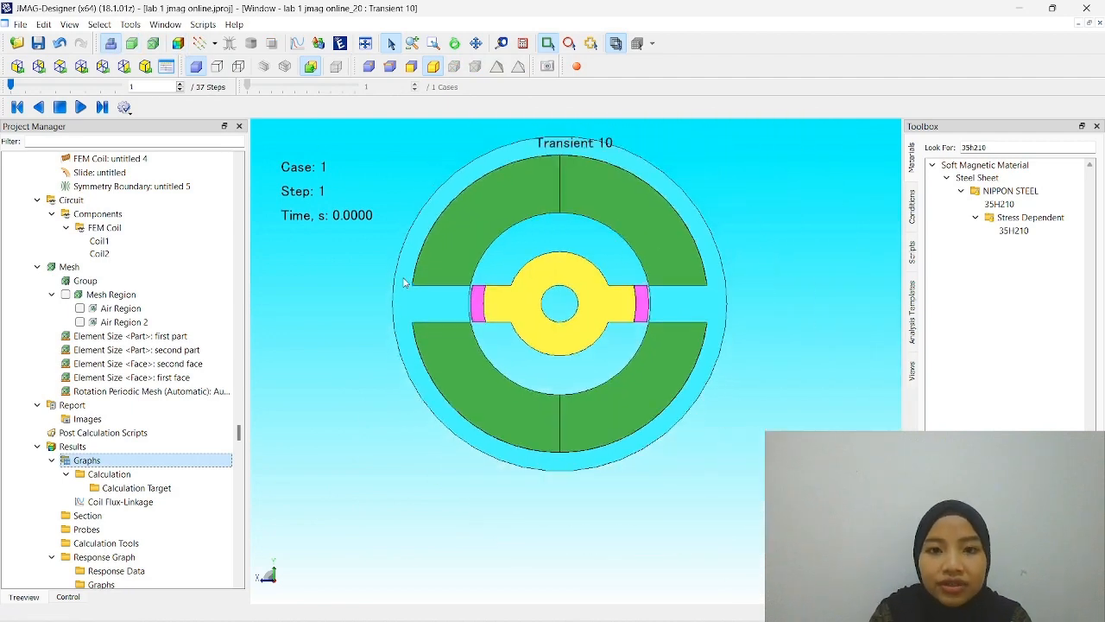
- Browse back through the project to the Transient 9 study
scroll(114, 346, "up", 20)
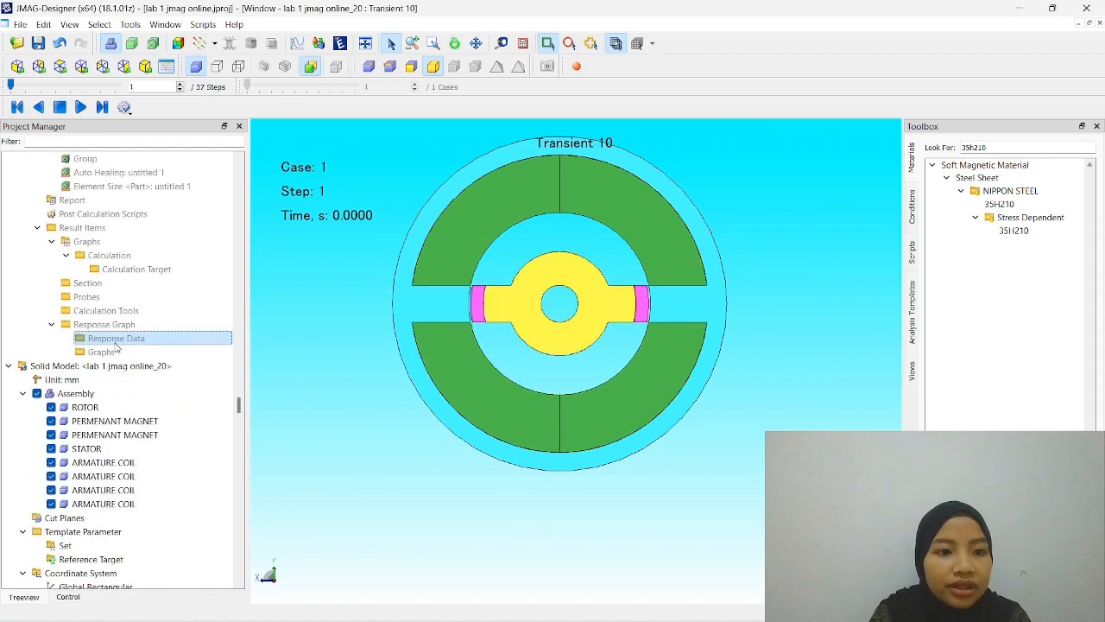
scroll(116, 346, "up", 10)
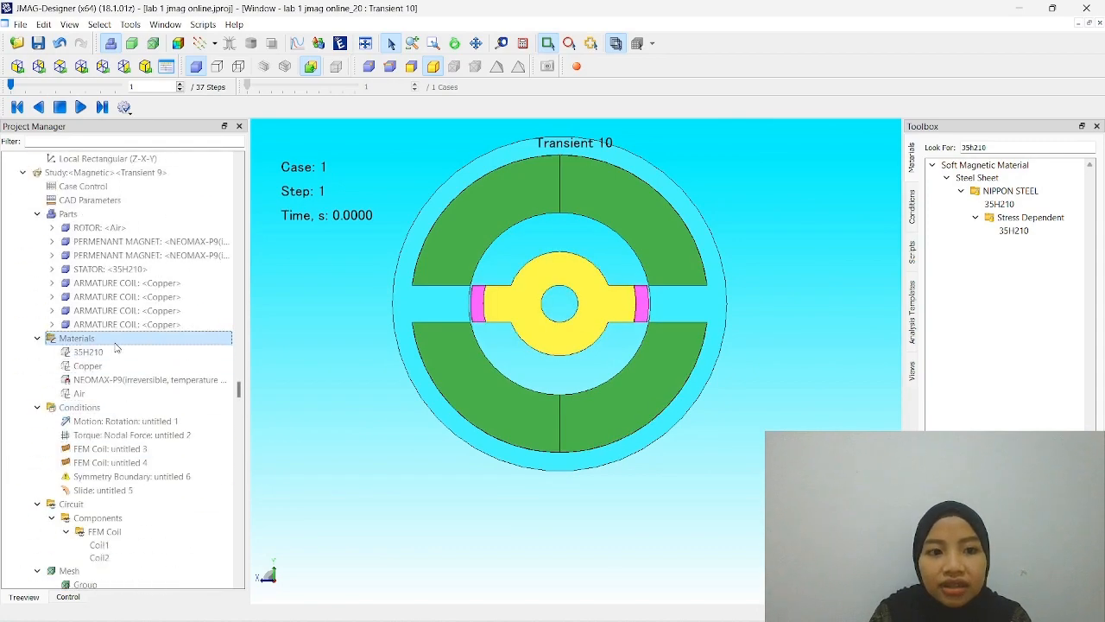